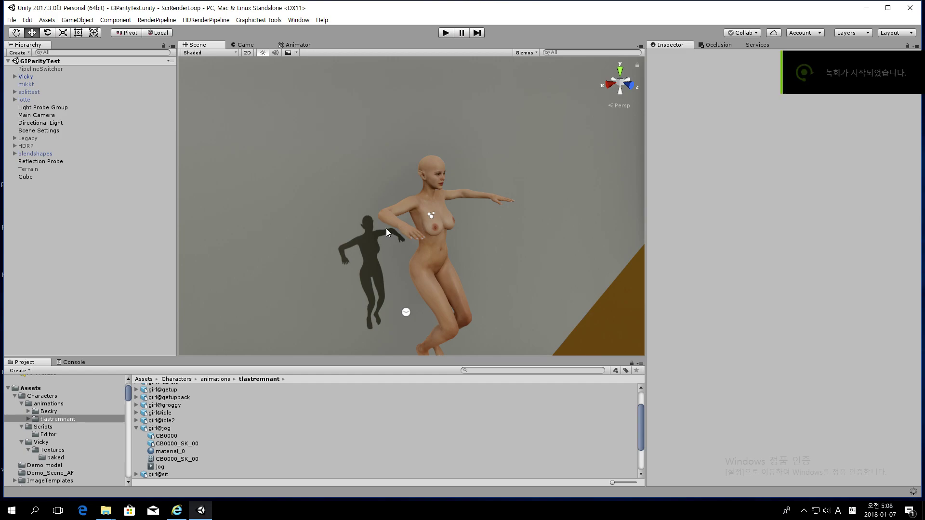
Switch to Internet Explorer and open github.com in a new tab
{"action": "left_click", "coordinate": [178, 512]}
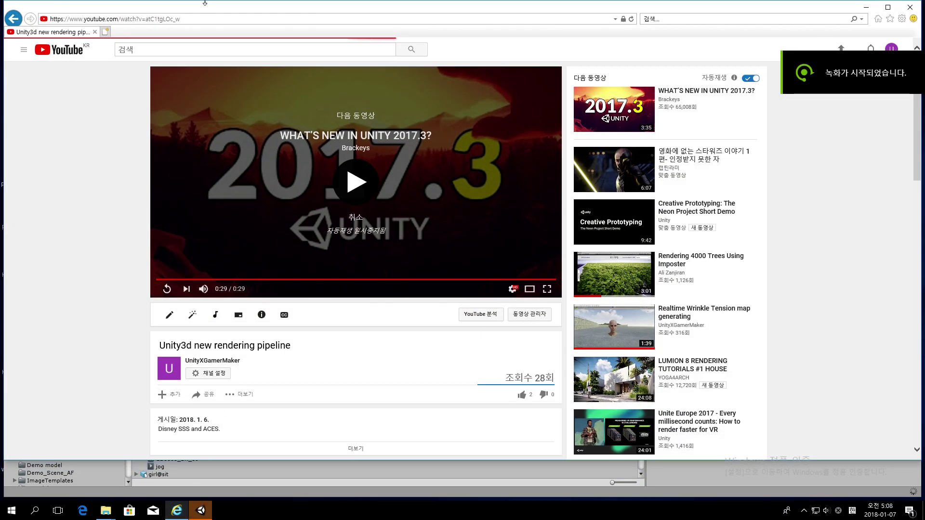
{"action": "key", "text": "ctrl+t"}
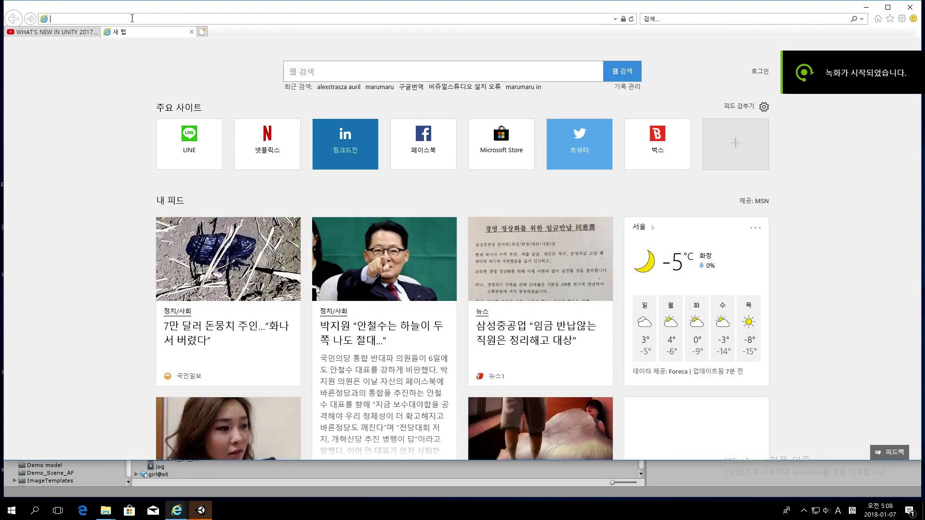
{"action": "type", "text": "git"}
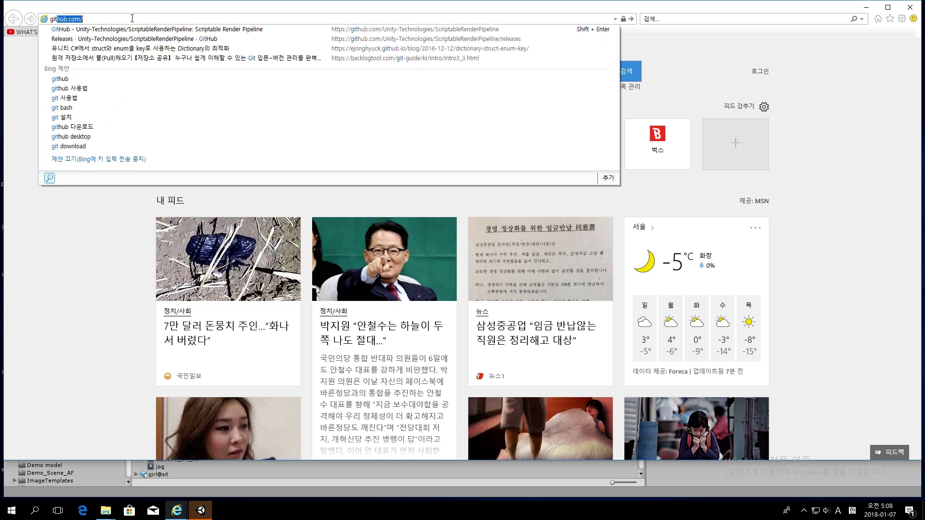
{"action": "type", "text": "hub"}
{"action": "key", "text": "Return"}
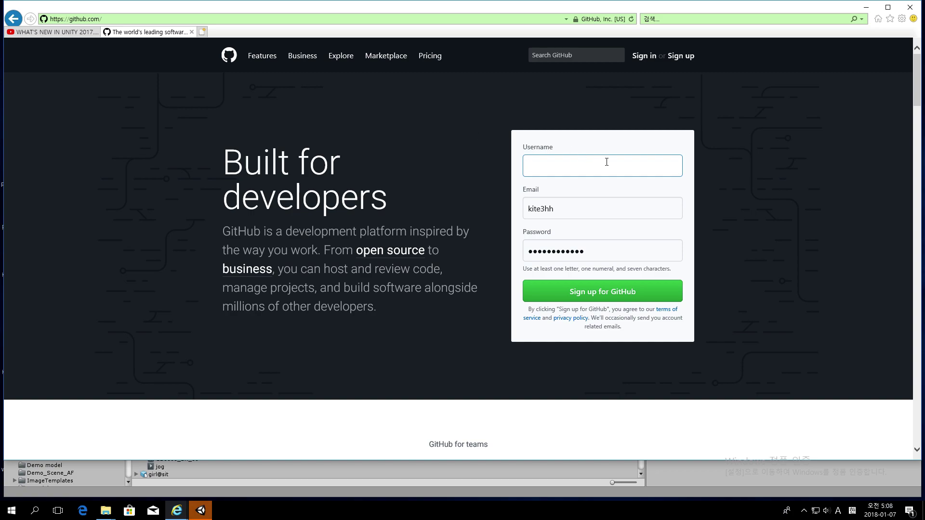
Go to Google in the same tab and search for "unity3d scriptable render loop"
{"action": "left_click", "coordinate": [262, 20]}
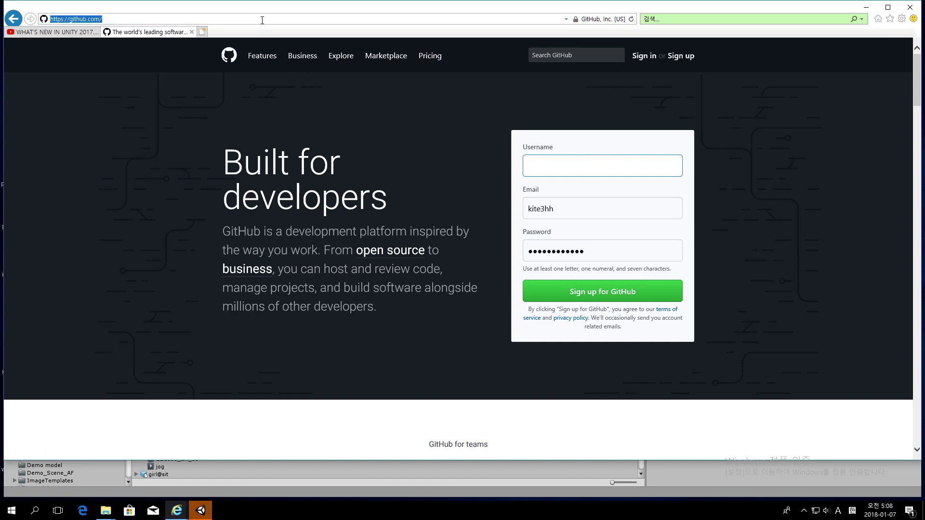
{"action": "type", "text": "google.co.kr/"}
{"action": "key", "text": "Down"}
{"action": "key", "text": "Return"}
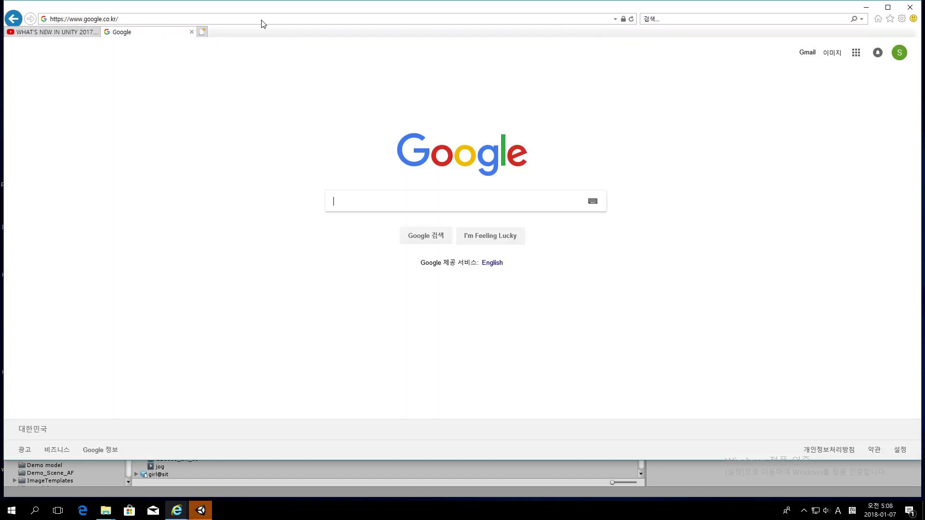
{"action": "type", "text": "unity"}
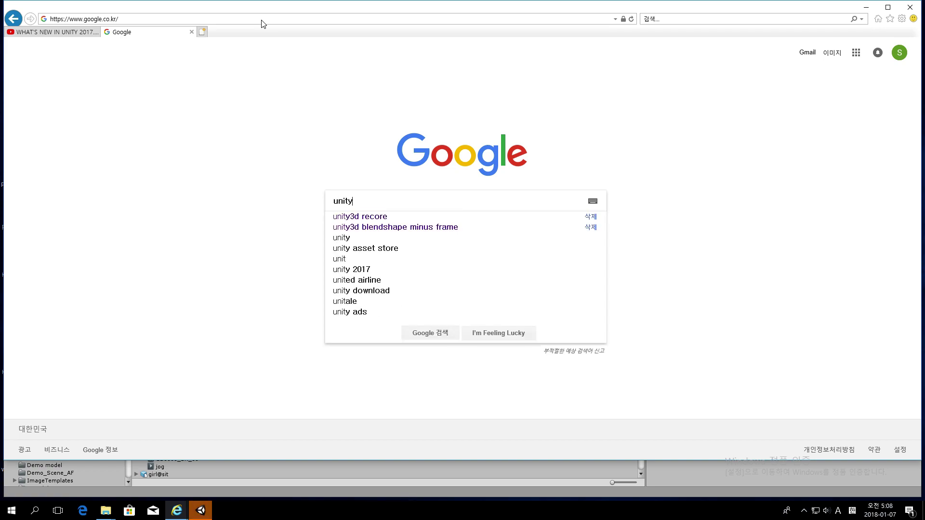
{"action": "type", "text": "3d scri"}
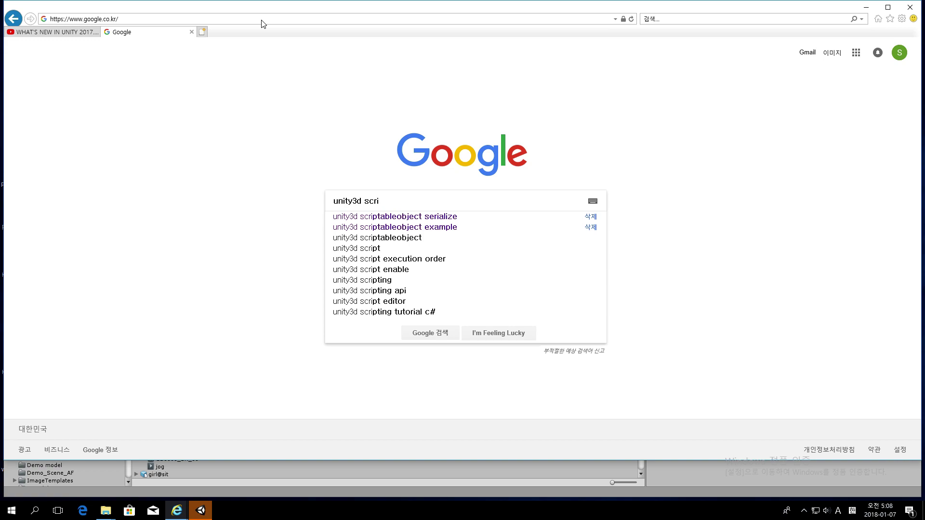
{"action": "type", "text": "ptable "}
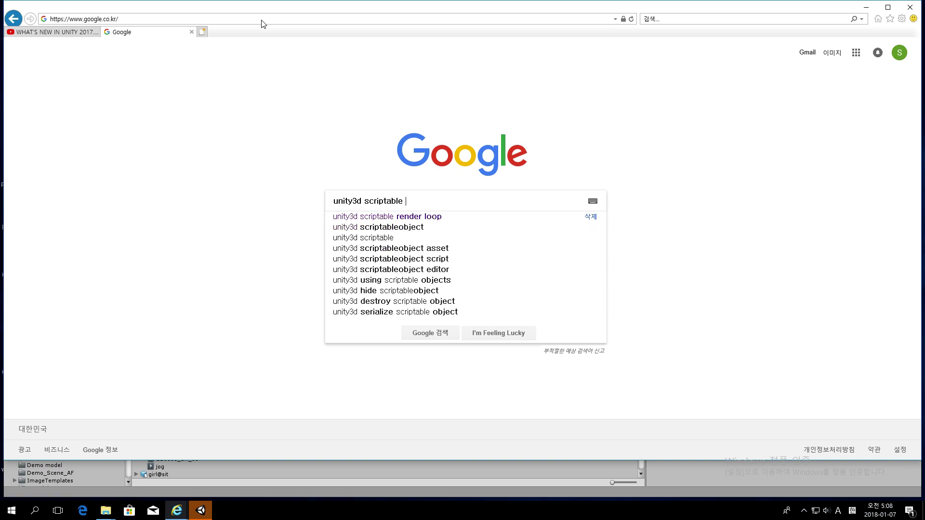
{"action": "type", "text": "render"}
{"action": "key", "text": "Down"}
{"action": "key", "text": "Return"}
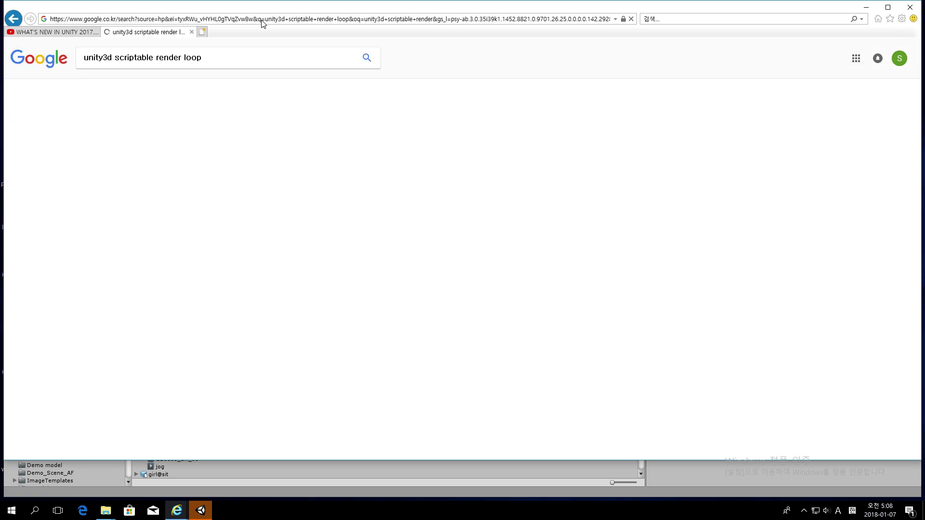
Open the Unity-Technologies/ScriptableRenderPipeline repository on GitHub and view its releases page
{"action": "left_click", "coordinate": [209, 201]}
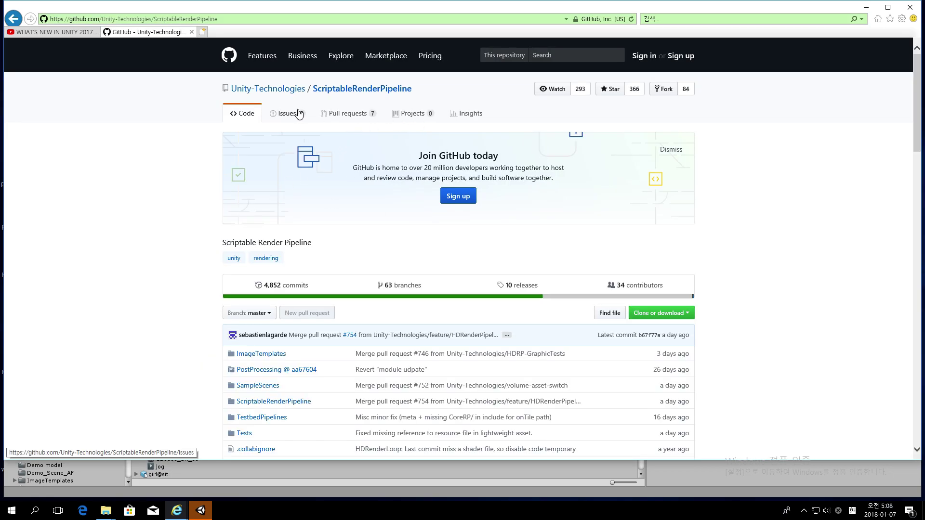
{"action": "left_click", "coordinate": [521, 286]}
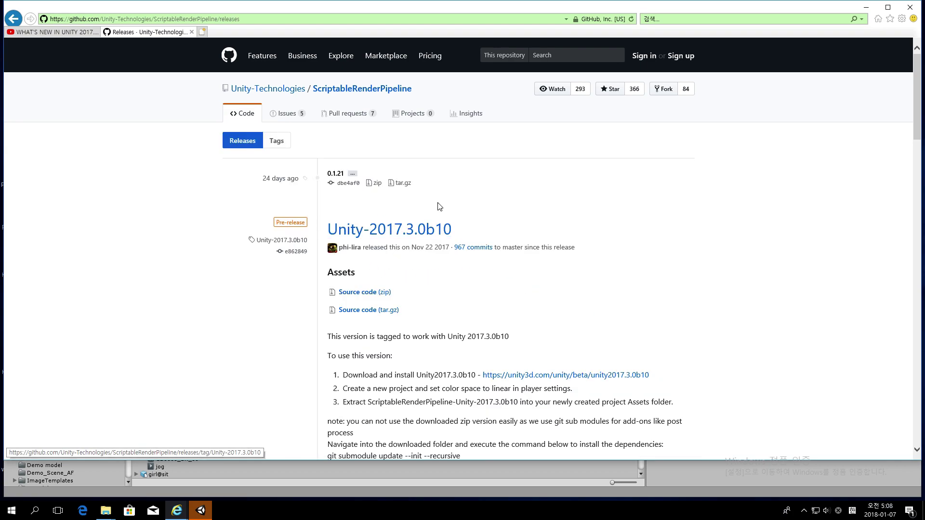
Switch to Unity and browse the project assets to the HDRenderPipeline folder inside ScriptableRenderPipeline
{"action": "left_click", "coordinate": [201, 510]}
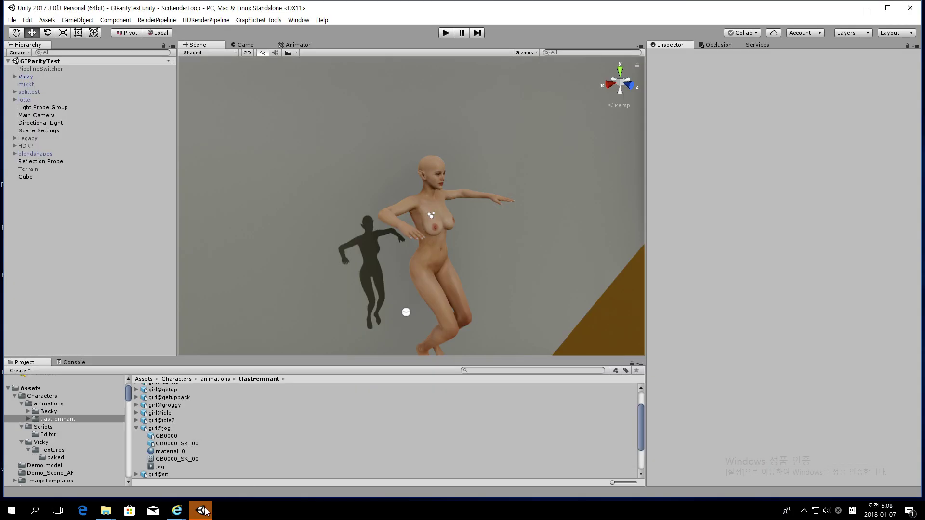
{"action": "left_click", "coordinate": [27, 389]}
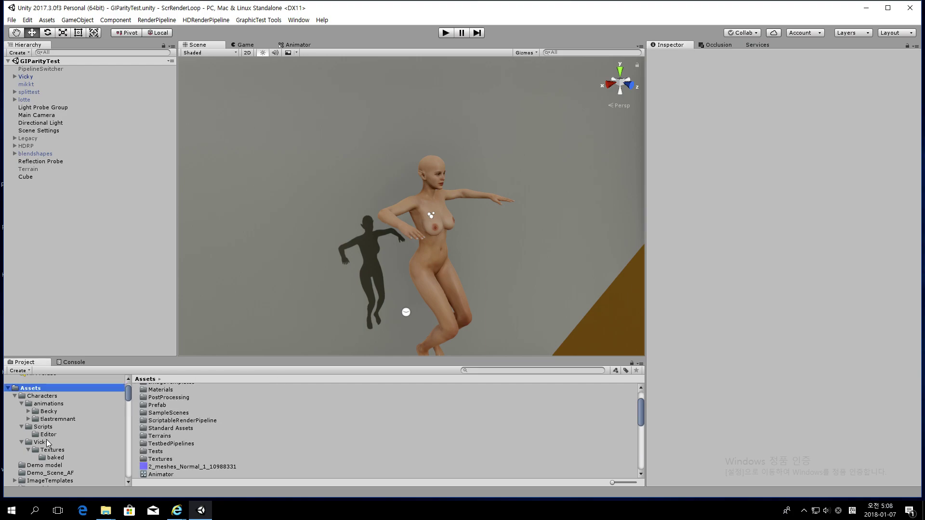
{"action": "scroll", "coordinate": [46, 442], "scroll_direction": "down", "scroll_amount": 3}
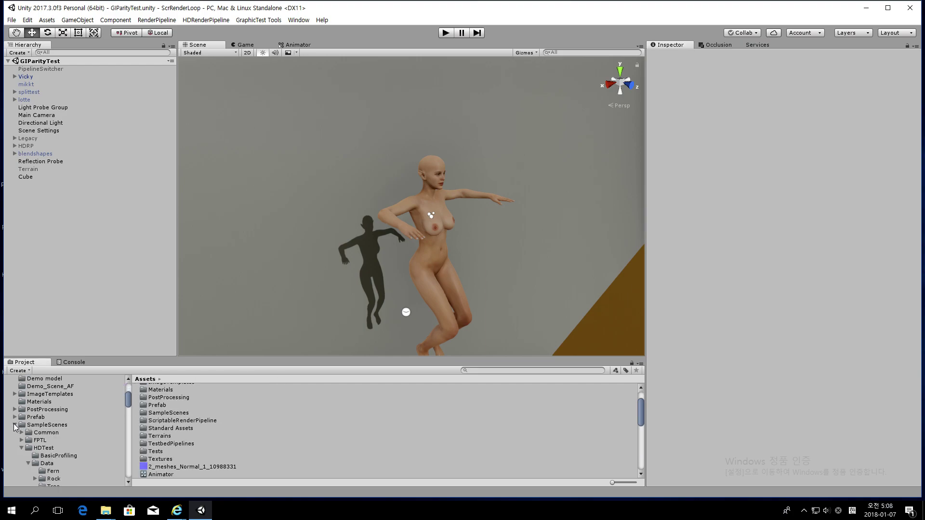
{"action": "left_click", "coordinate": [15, 425]}
{"action": "left_click", "coordinate": [53, 432]}
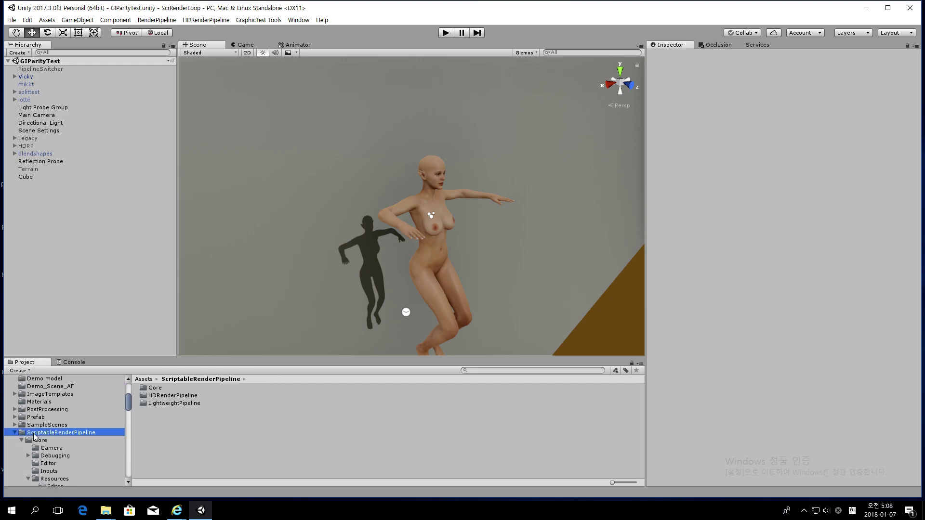
{"action": "left_click", "coordinate": [14, 433]}
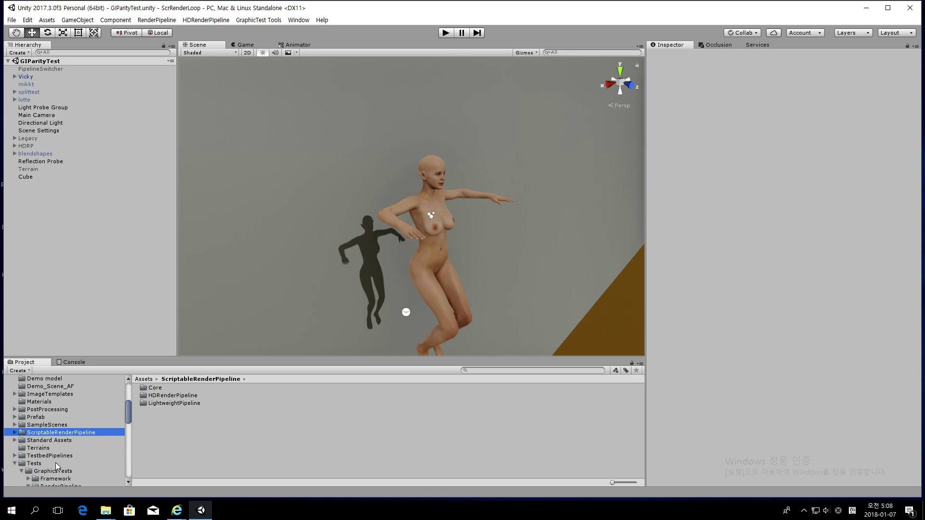
{"action": "scroll", "coordinate": [56, 467], "scroll_direction": "down", "scroll_amount": 3}
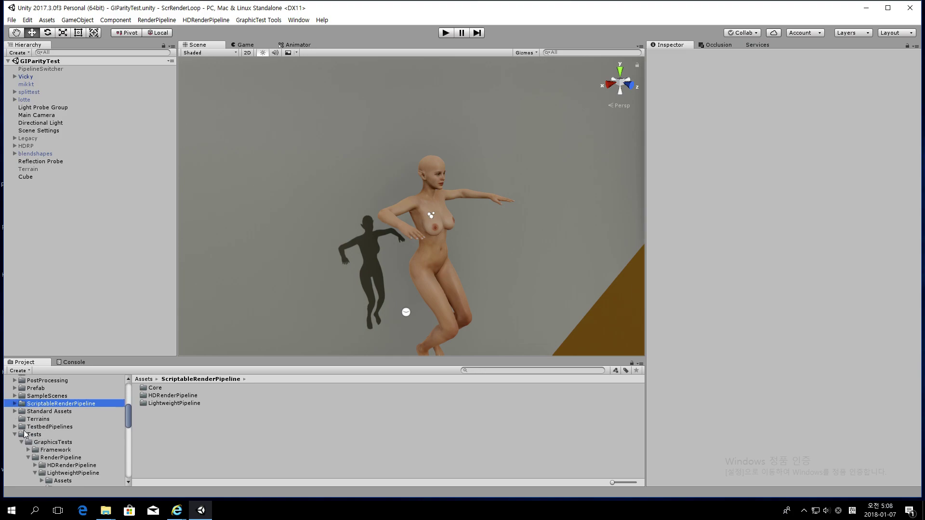
{"action": "left_click", "coordinate": [15, 403]}
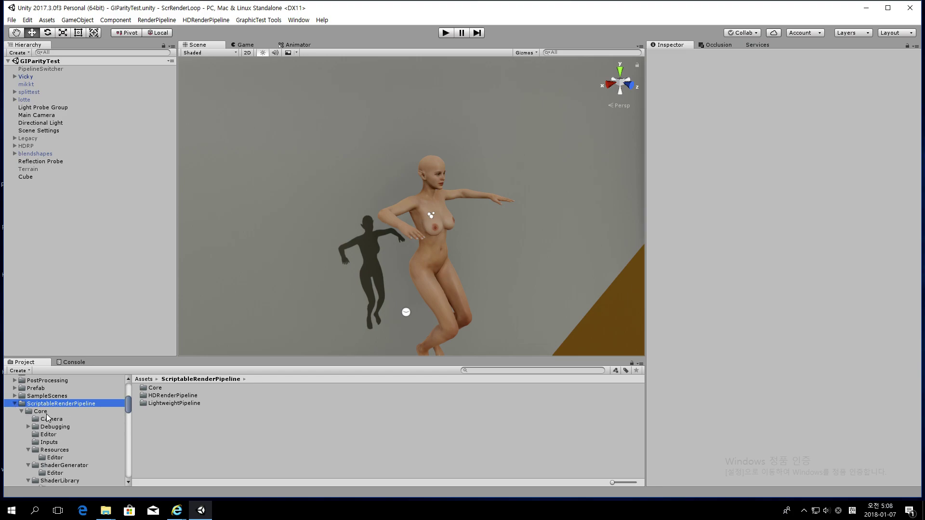
{"action": "scroll", "coordinate": [48, 417], "scroll_direction": "down", "scroll_amount": 6}
{"action": "left_click", "coordinate": [54, 433]}
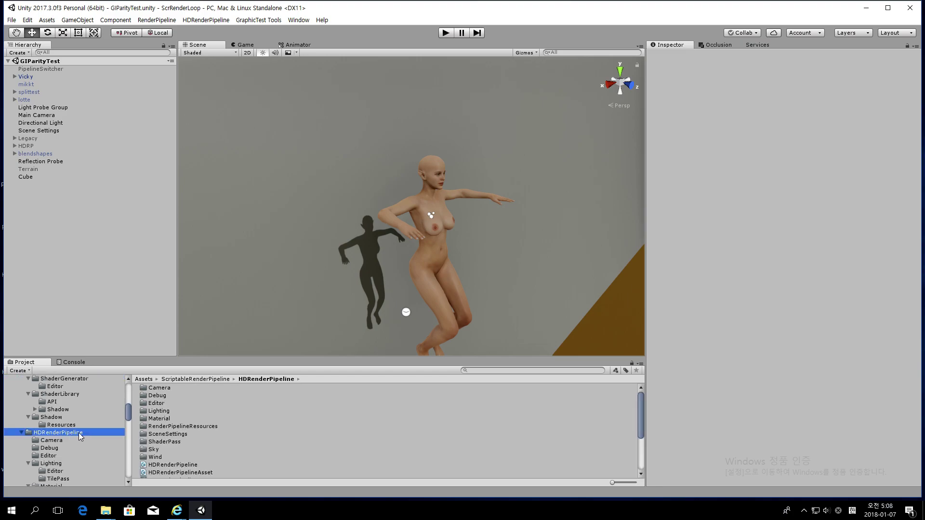
Open the project's Graphics settings and locate the asset assigned under Scriptable Render Pipeline Settings
{"action": "left_click", "coordinate": [28, 20]}
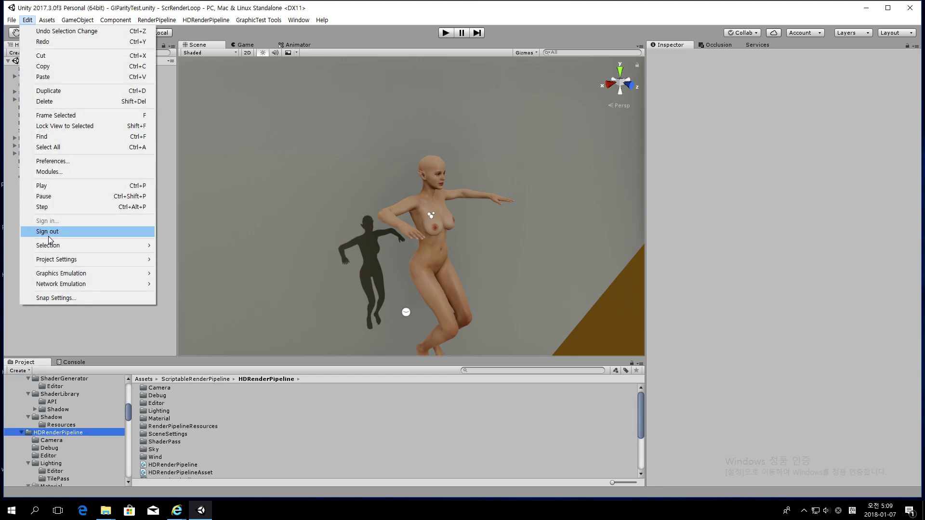
{"action": "mouse_move", "coordinate": [52, 259]}
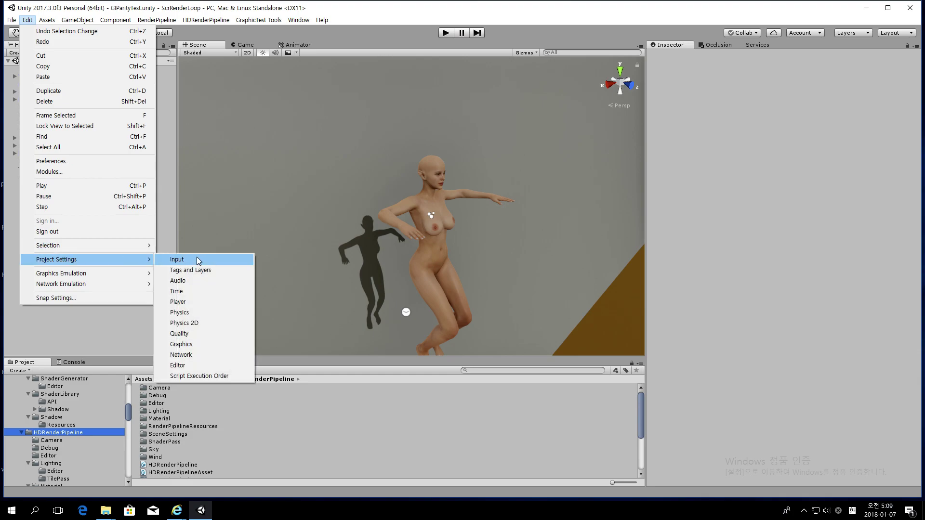
{"action": "left_click", "coordinate": [200, 342]}
{"action": "left_click", "coordinate": [747, 88]}
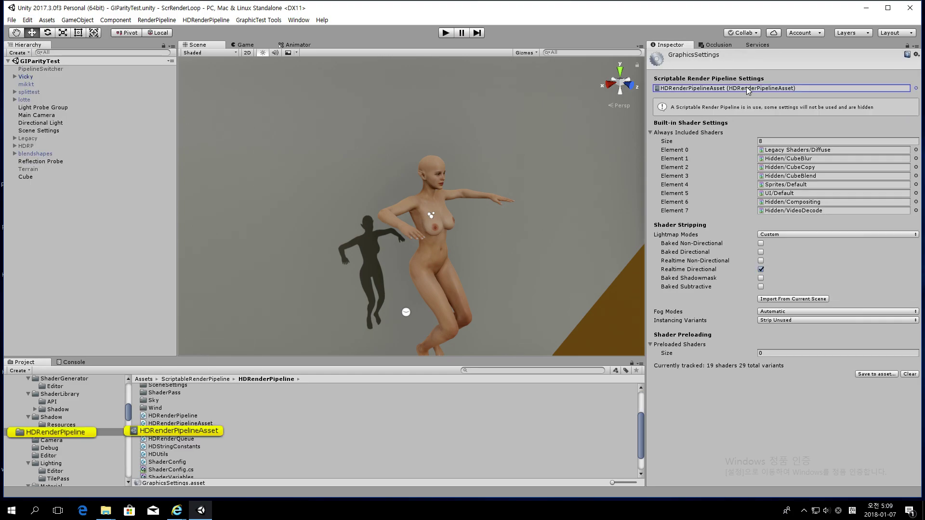
Inspect the HDRenderPipelineAsset and open the SSS Settings asset assigned to its Subsurface Scattering Settings
{"action": "left_click", "coordinate": [210, 431]}
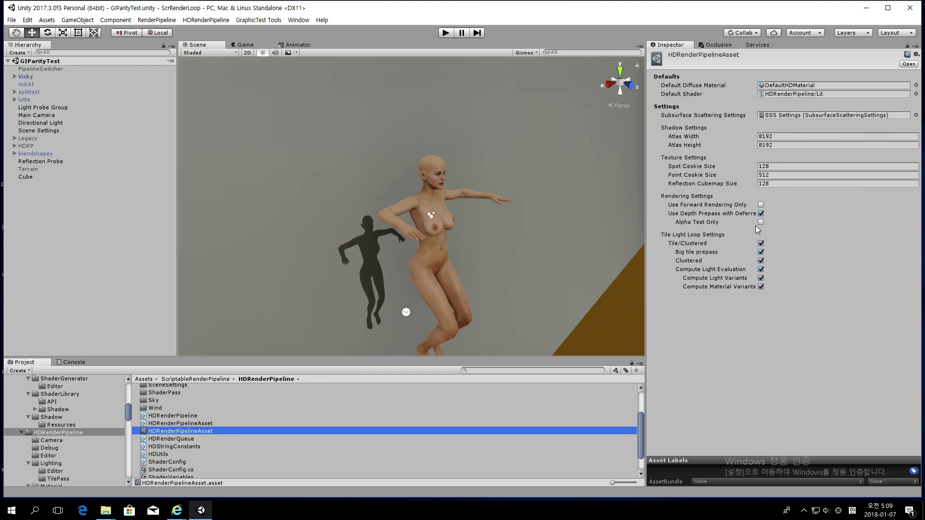
{"action": "left_click", "coordinate": [760, 213]}
{"action": "left_click", "coordinate": [783, 116]}
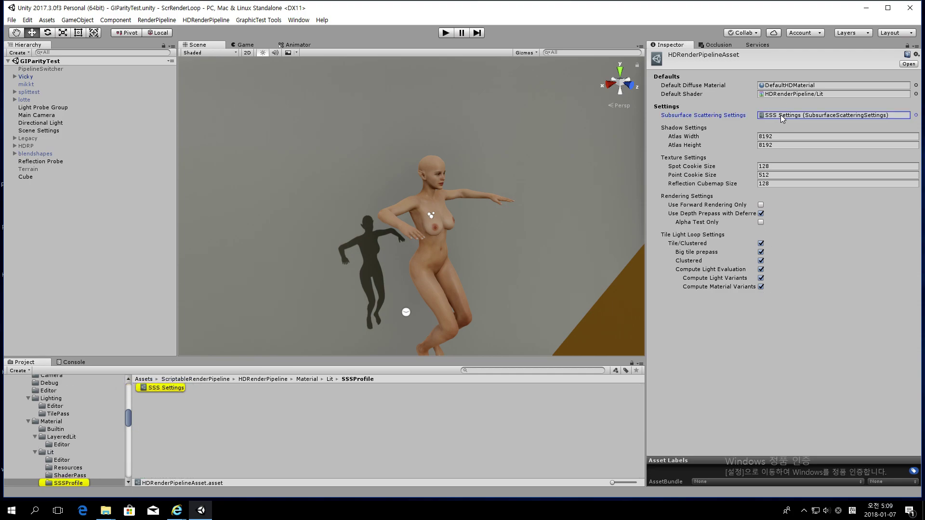
{"action": "left_click", "coordinate": [169, 389]}
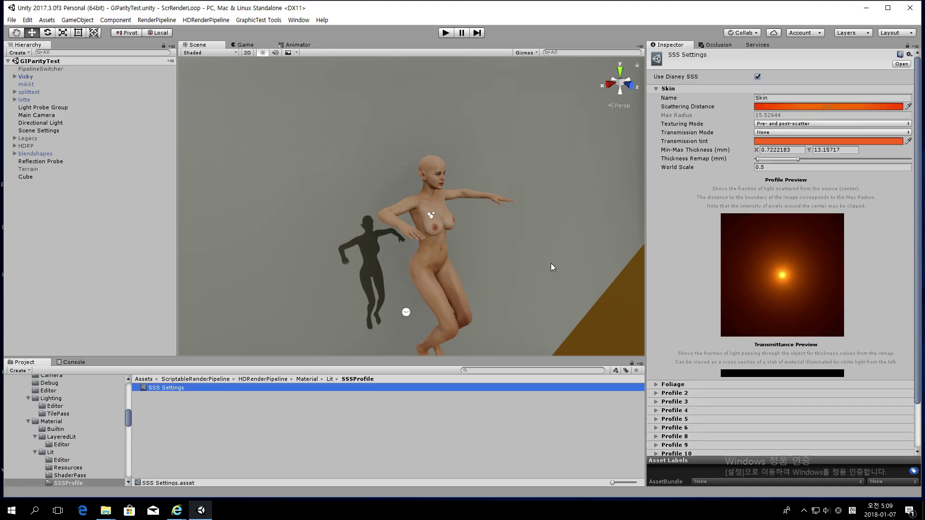
Turn Use Disney SSS off and back on in the SSS Settings to compare the Skin profile's parameters
{"action": "left_click", "coordinate": [758, 77]}
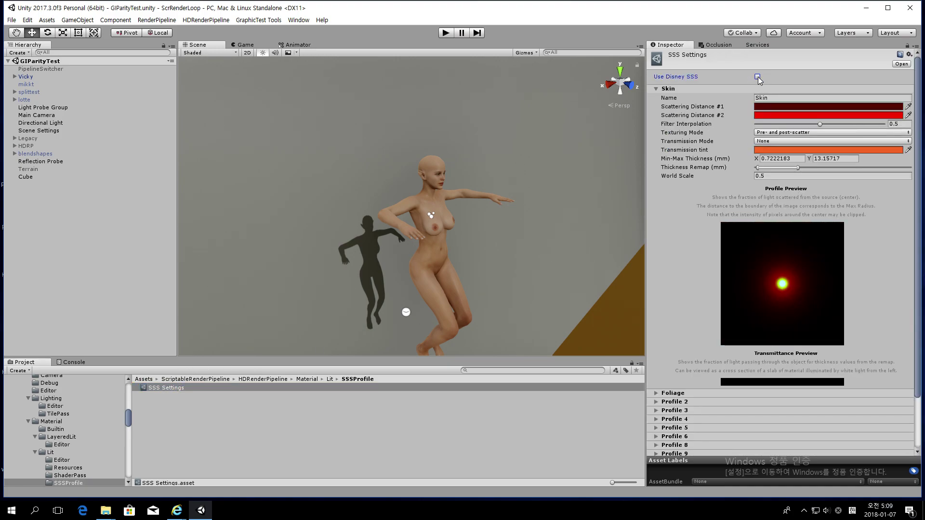
{"action": "left_click", "coordinate": [758, 78]}
{"action": "scroll", "coordinate": [831, 248], "scroll_direction": "down", "scroll_amount": 2}
{"action": "scroll", "coordinate": [830, 247], "scroll_direction": "up", "scroll_amount": 1}
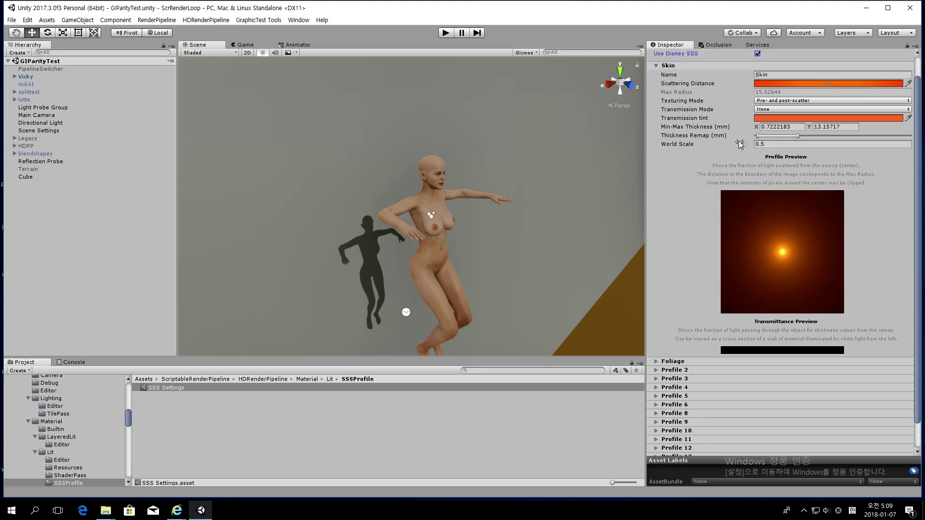
Set the current brightness of the Skin profile's Scattering Distance HDR color to 5
{"action": "left_click", "coordinate": [790, 84]}
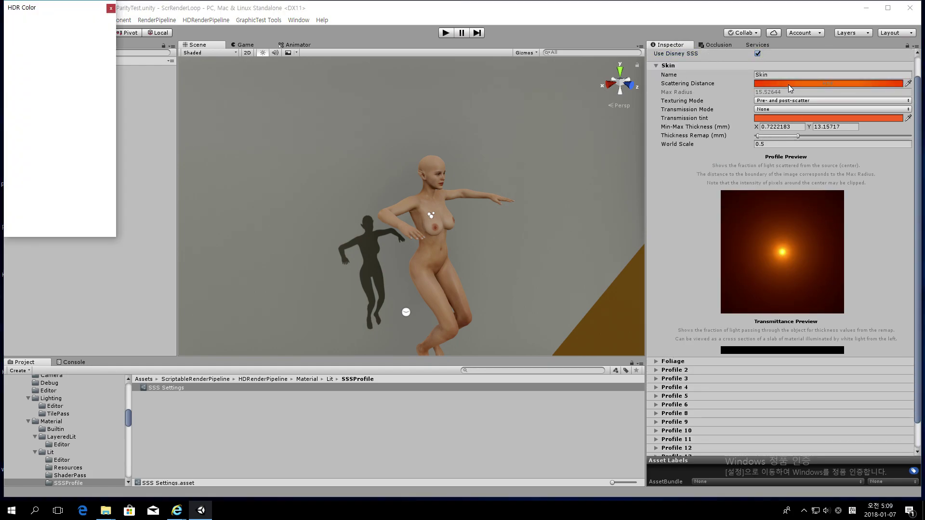
{"action": "left_click", "coordinate": [97, 147]}
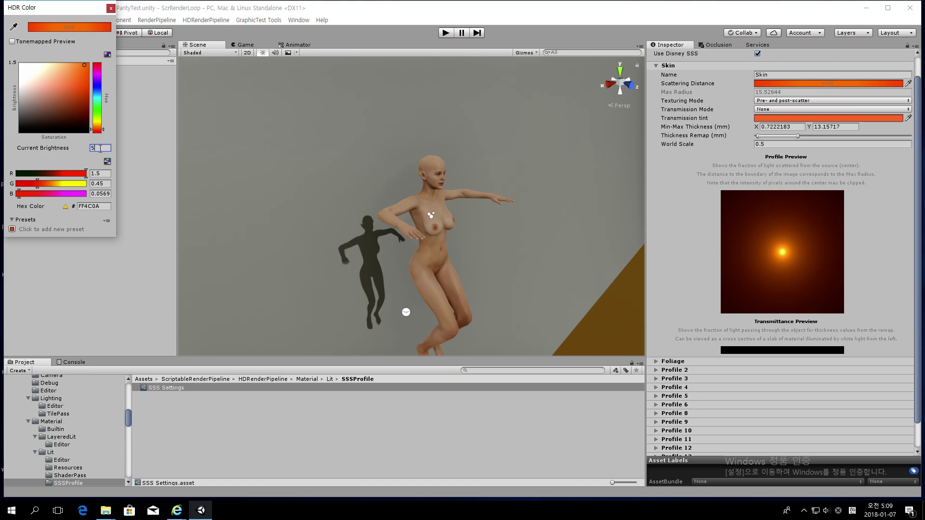
{"action": "key", "text": "Return"}
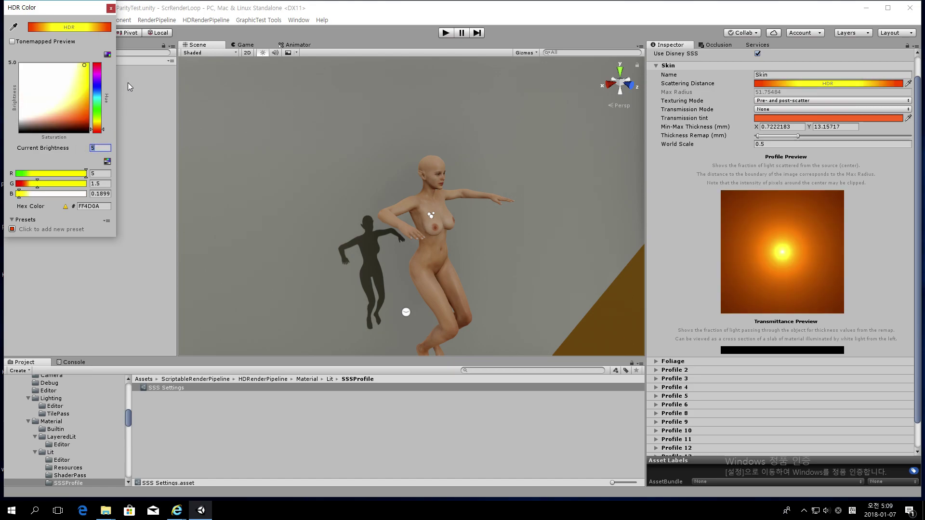
{"action": "left_click", "coordinate": [111, 9]}
Frame the character's face from the front and set the Skin profile's Scattering Distance color brightness to 1
{"action": "middle_click_drag", "start_coordinate": [352, 188], "coordinate": [342, 211]}
{"action": "right_click_drag", "start_coordinate": [341, 210], "coordinate": [773, 286], "text": "alt"}
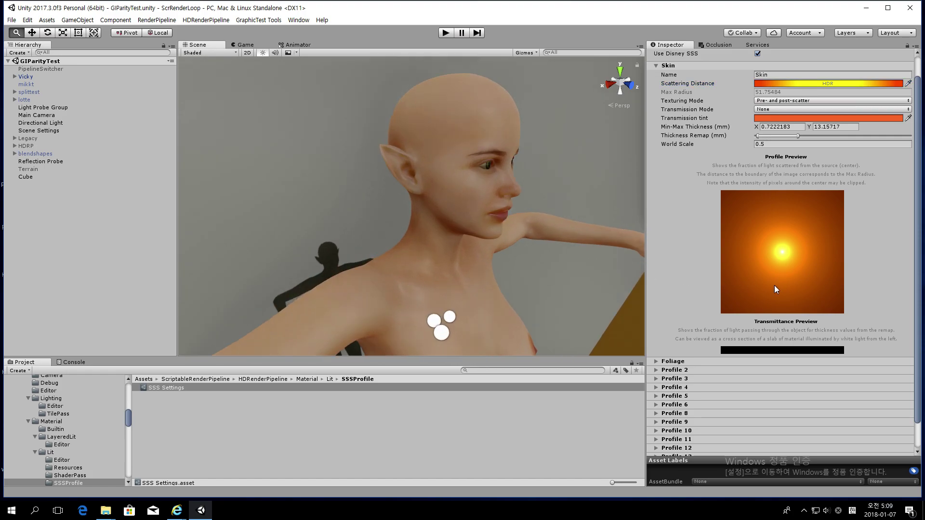
{"action": "left_click_drag", "start_coordinate": [525, 226], "coordinate": [444, 207], "text": "alt"}
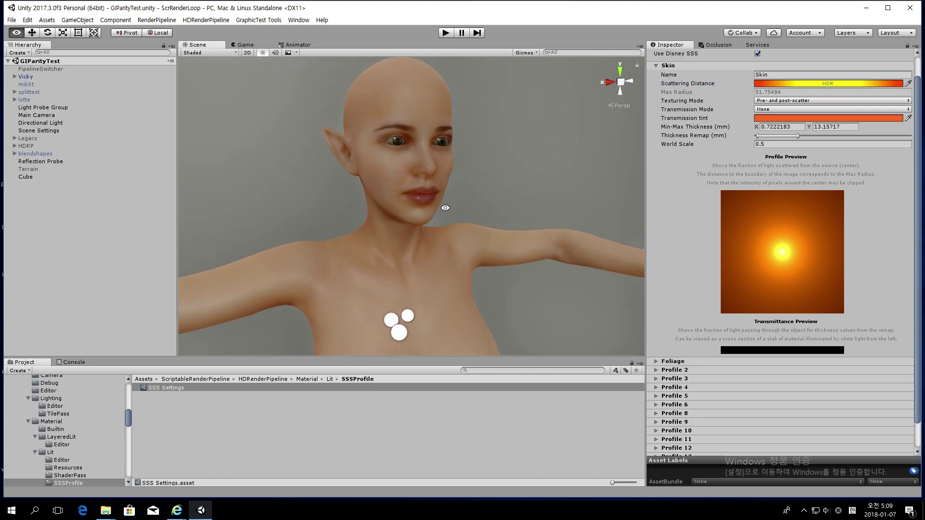
{"action": "left_click", "coordinate": [840, 85]}
{"action": "left_click", "coordinate": [102, 148]}
{"action": "type", "text": "1"}
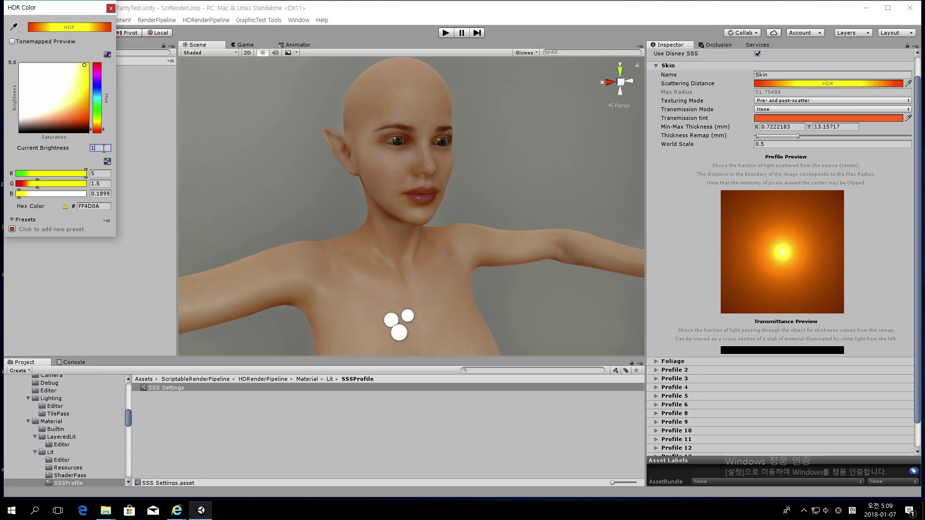
{"action": "key", "text": "Return"}
{"action": "left_click", "coordinate": [111, 8]}
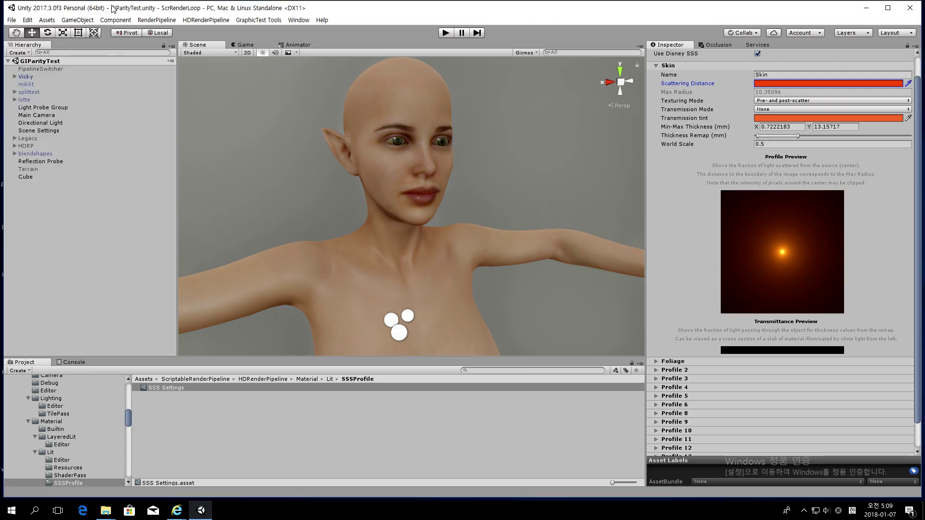
Set the Skin profile's World Scale to 0.4 and check the character's face from the front
{"action": "left_click", "coordinate": [769, 145]}
{"action": "type", "text": "0.4"}
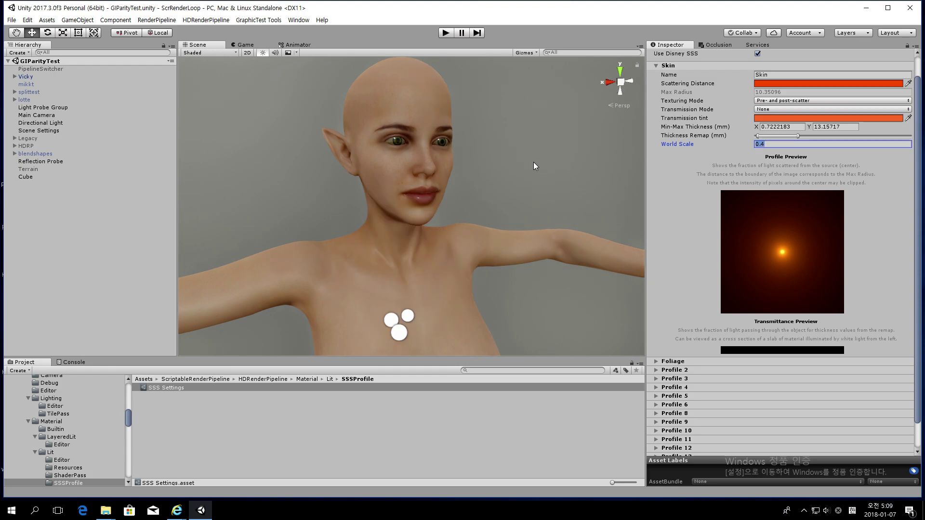
{"action": "left_click_drag", "start_coordinate": [533, 162], "coordinate": [470, 179], "text": "alt"}
{"action": "mouse_move", "coordinate": [394, 182]}
{"action": "right_mouse_down", "text": "alt"}
{"action": "mouse_move", "coordinate": [513, 204]}
{"action": "mouse_move", "coordinate": [411, 188]}
{"action": "right_mouse_up", "text": "alt"}
{"action": "left_click_drag", "start_coordinate": [411, 188], "coordinate": [452, 197], "text": "alt"}
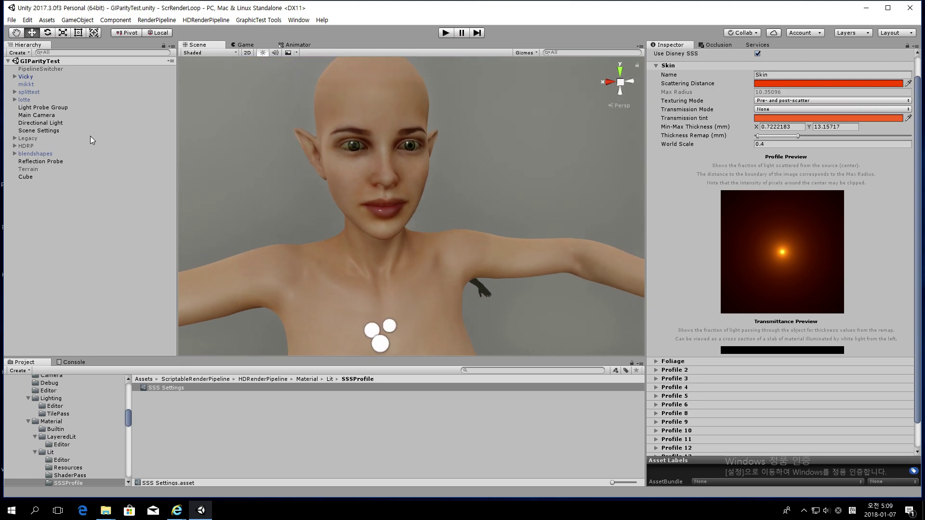
Inspect the Eyeball material settings on Vicky's NewEye mesh with the face in close-up
{"action": "left_click", "coordinate": [15, 77]}
{"action": "left_click", "coordinate": [44, 99]}
{"action": "left_click", "coordinate": [41, 107]}
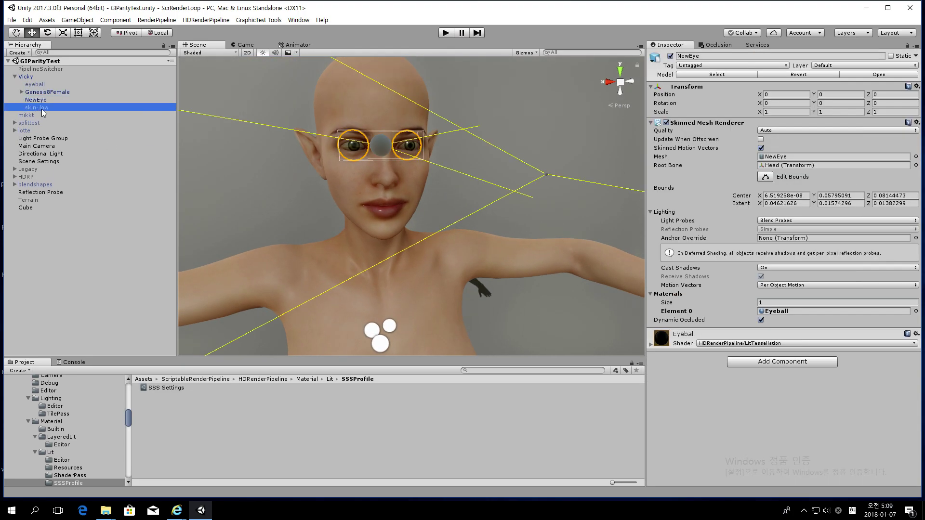
{"action": "left_click", "coordinate": [36, 100]}
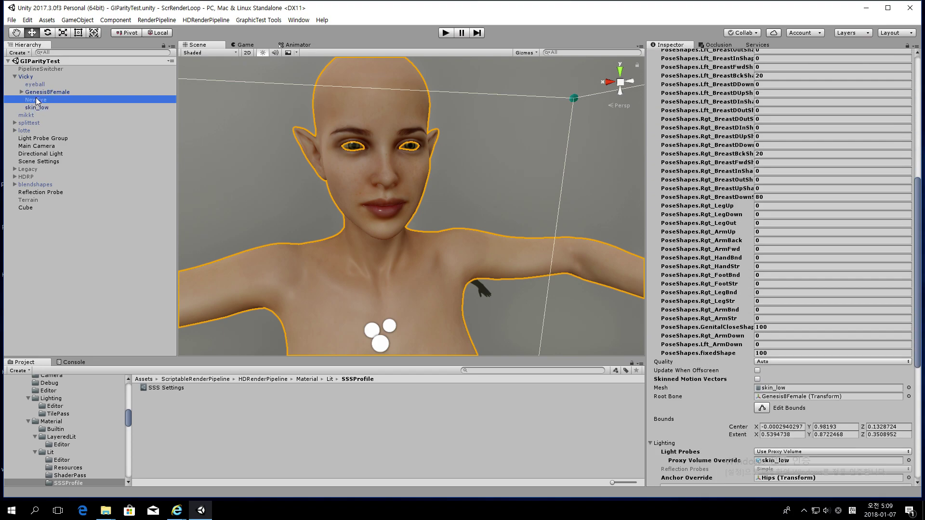
{"action": "middle_click_drag", "start_coordinate": [345, 138], "coordinate": [345, 189]}
{"action": "right_click_drag", "start_coordinate": [345, 189], "coordinate": [494, 220], "text": "alt"}
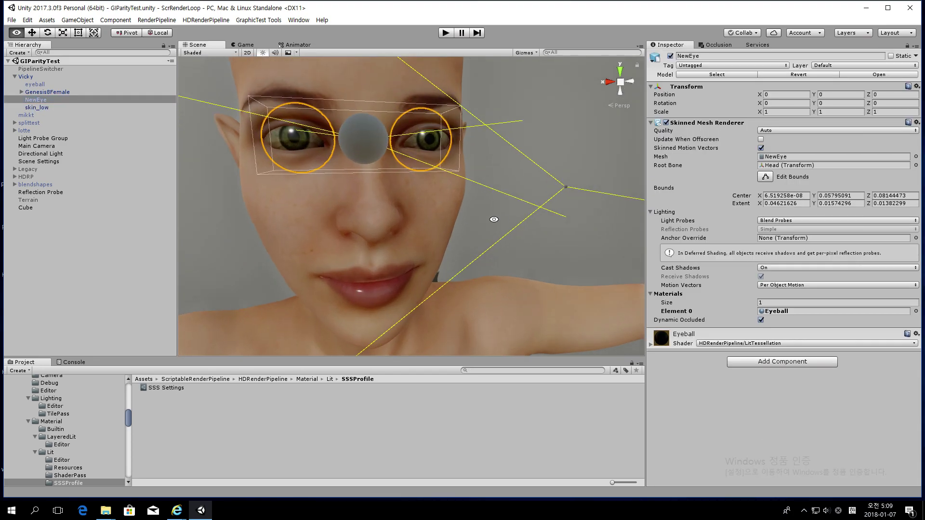
{"action": "left_click_drag", "start_coordinate": [494, 219], "coordinate": [457, 208], "text": "alt"}
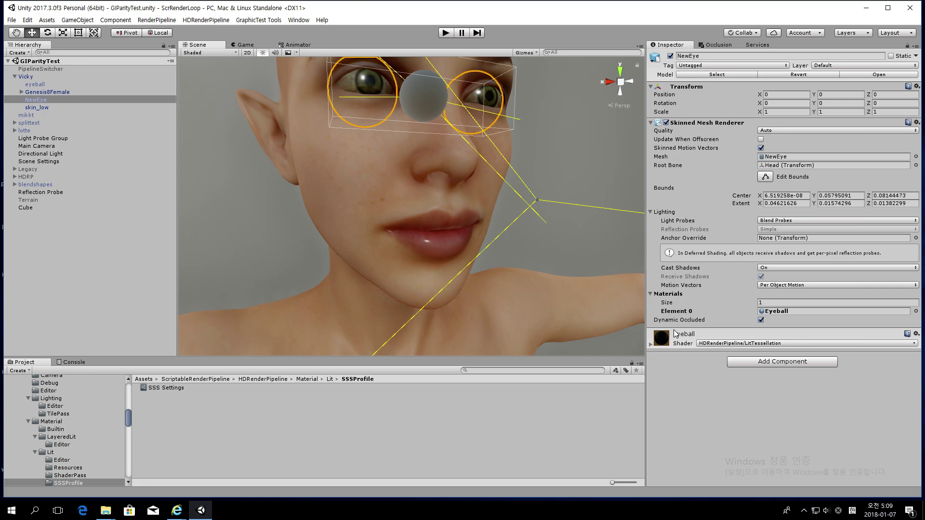
{"action": "left_click", "coordinate": [675, 337]}
{"action": "scroll", "coordinate": [836, 379], "scroll_direction": "down", "scroll_amount": 3}
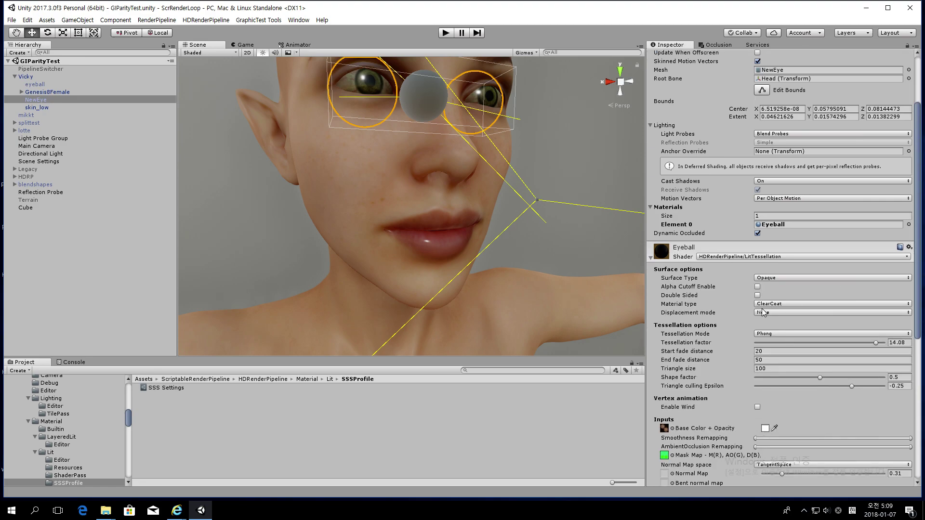
Select Vicky's skin_low mesh and bring up its Skin material's surface options
{"action": "left_click", "coordinate": [30, 107]}
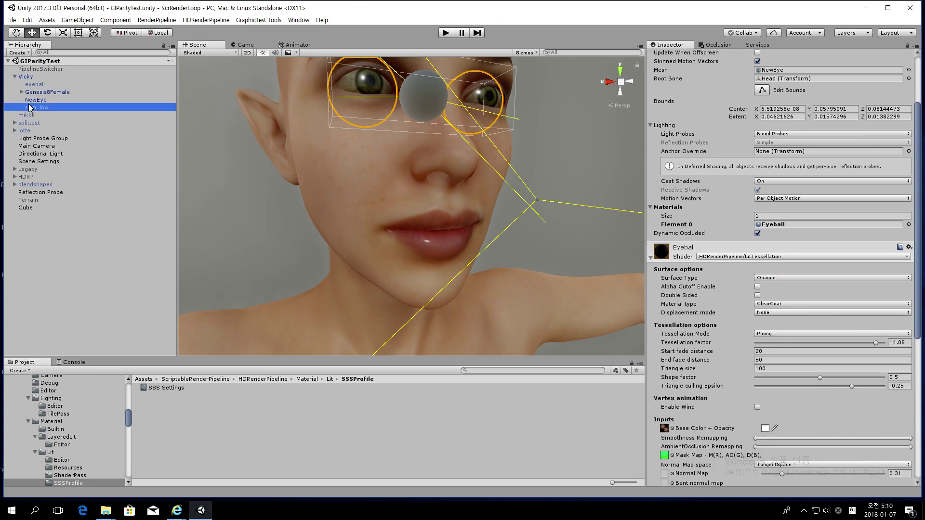
{"action": "scroll", "coordinate": [791, 314], "scroll_direction": "down", "scroll_amount": 15}
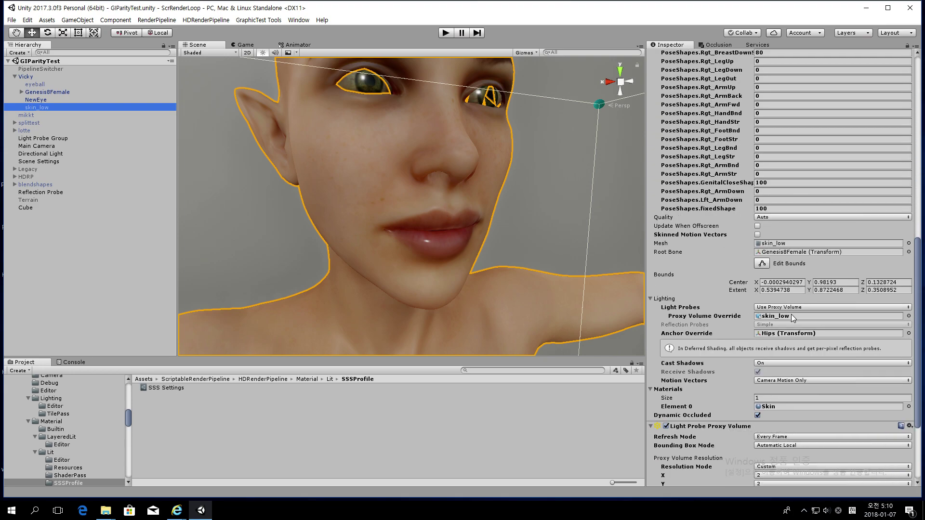
{"action": "left_click", "coordinate": [669, 449]}
{"action": "scroll", "coordinate": [724, 377], "scroll_direction": "down", "scroll_amount": 8}
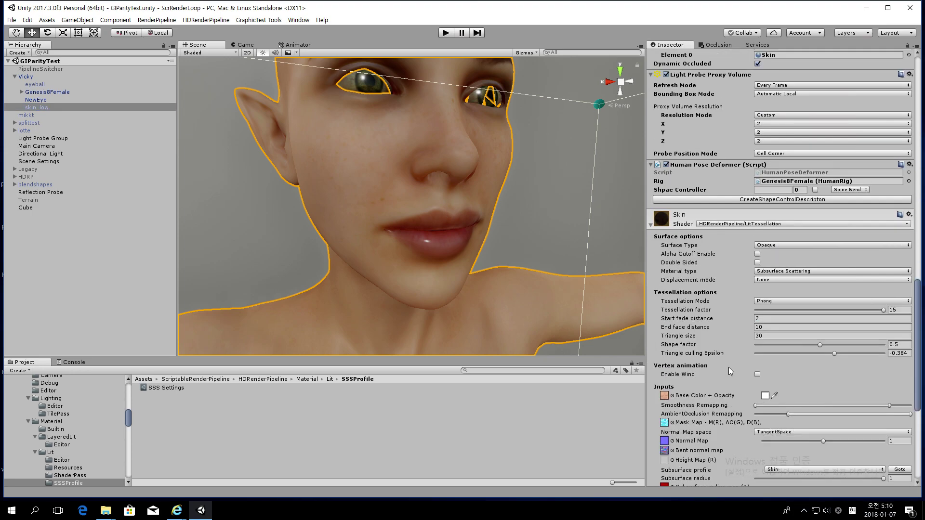
Switch the Skin material's type to Standard and back to Subsurface Scattering to compare the skin shading
{"action": "left_click", "coordinate": [769, 155]}
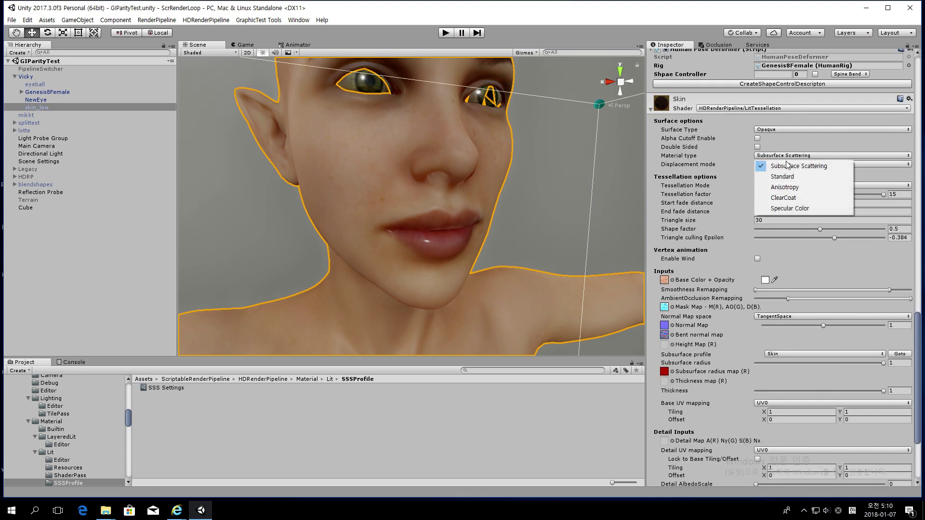
{"action": "left_click", "coordinate": [788, 178]}
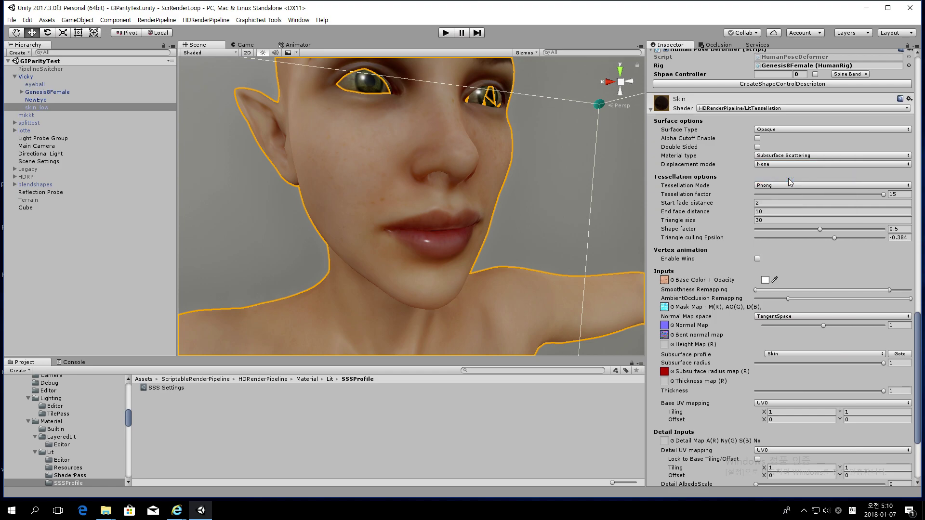
{"action": "left_click", "coordinate": [785, 155]}
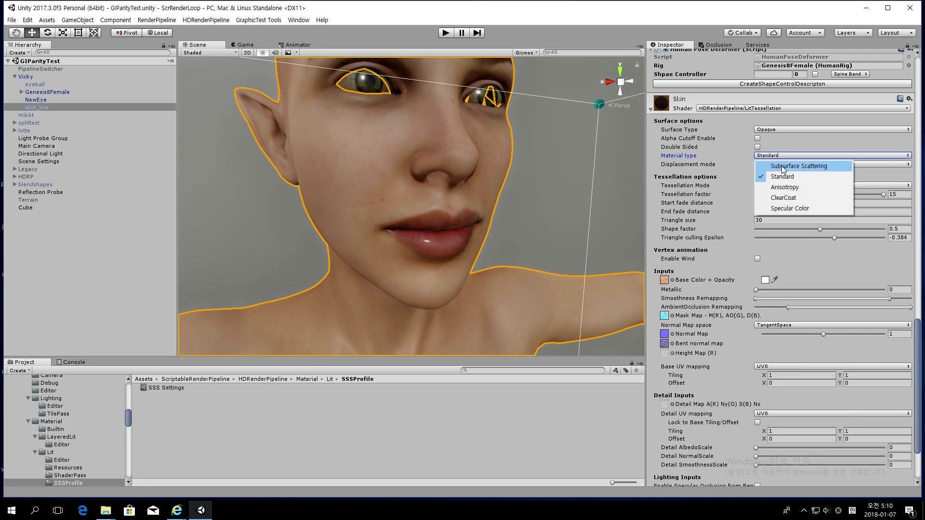
{"action": "left_click", "coordinate": [782, 166]}
{"action": "scroll", "coordinate": [773, 285], "scroll_direction": "down", "scroll_amount": 3}
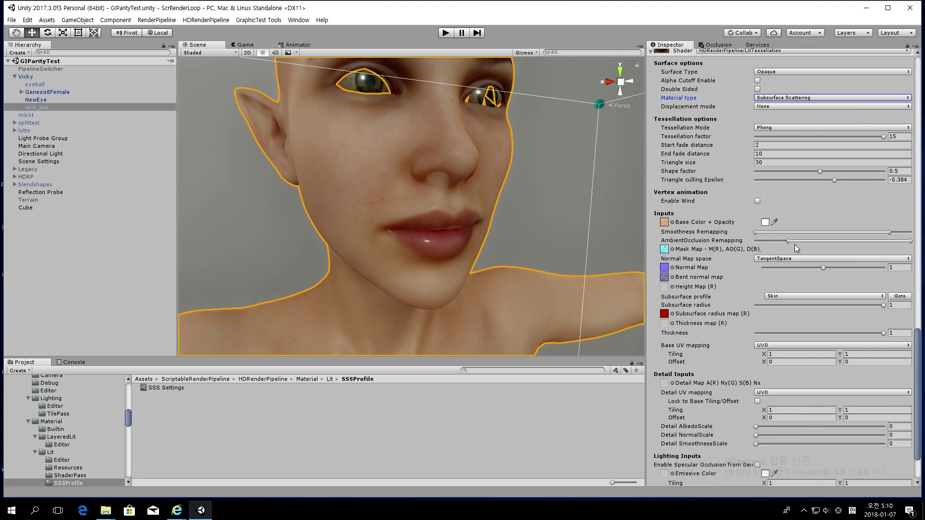
Widen the Inspector and examine the Skin material's map inputs, subsurface profile, radius and thickness settings
{"action": "mouse_move", "coordinate": [789, 244]}
{"action": "left_mouse_down"}
{"action": "mouse_move", "coordinate": [770, 243]}
{"action": "mouse_move", "coordinate": [834, 250]}
{"action": "mouse_move", "coordinate": [738, 250]}
{"action": "mouse_move", "coordinate": [826, 249]}
{"action": "mouse_move", "coordinate": [788, 250]}
{"action": "left_mouse_up"}
{"action": "left_click_drag", "start_coordinate": [644, 244], "coordinate": [591, 241]}
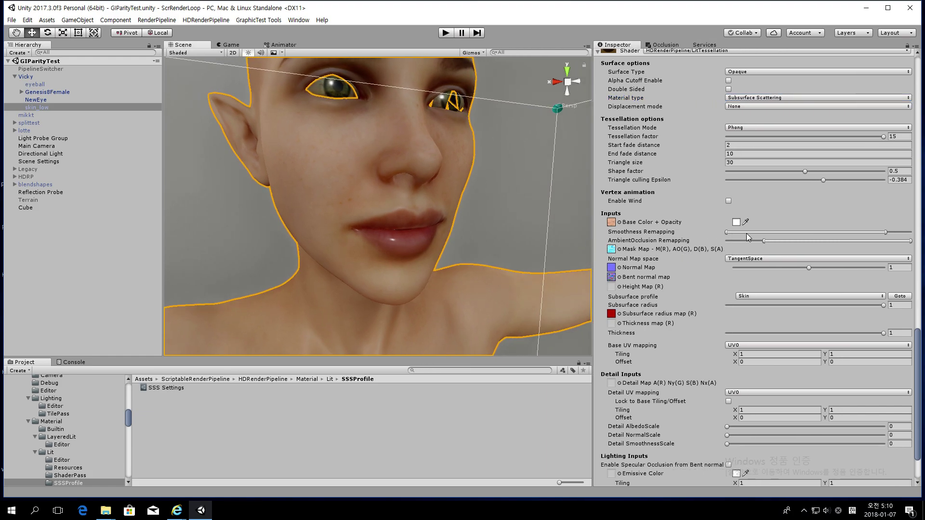
{"action": "mouse_move", "coordinate": [746, 234]}
{"action": "left_mouse_down"}
{"action": "mouse_move", "coordinate": [825, 233]}
{"action": "mouse_move", "coordinate": [736, 235]}
{"action": "left_mouse_up"}
{"action": "scroll", "coordinate": [753, 287], "scroll_direction": "down", "scroll_amount": 2}
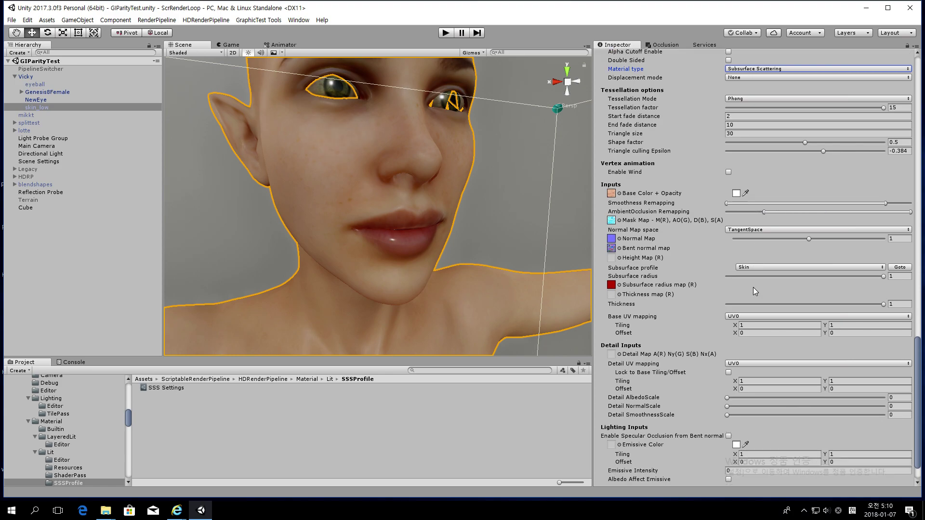
{"action": "scroll", "coordinate": [738, 356], "scroll_direction": "down", "scroll_amount": 1}
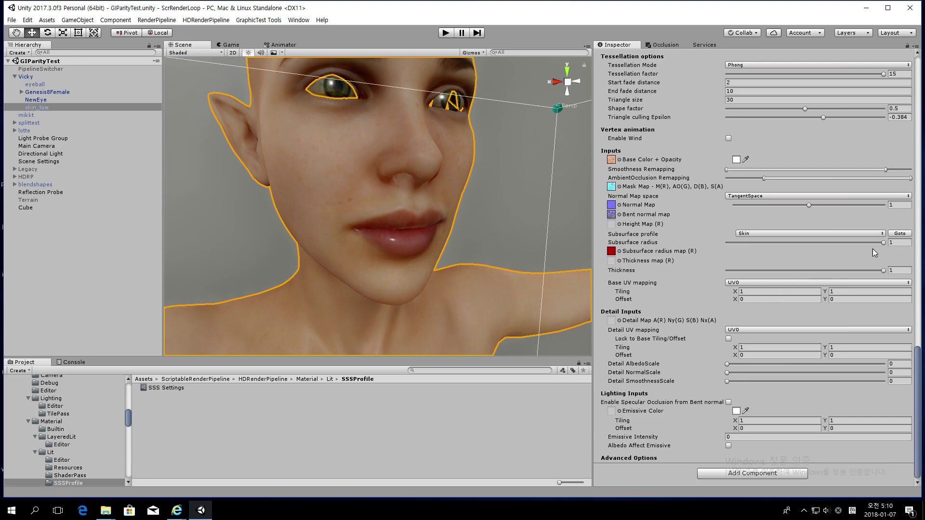
{"action": "mouse_move", "coordinate": [882, 243]}
{"action": "left_mouse_down"}
{"action": "mouse_move", "coordinate": [713, 248]}
{"action": "mouse_move", "coordinate": [894, 257]}
{"action": "left_mouse_up"}
Compare the Main Camera's Ambient Occlusion at intensity 0 and set the intensity to 0.72
{"action": "left_click", "coordinate": [51, 147]}
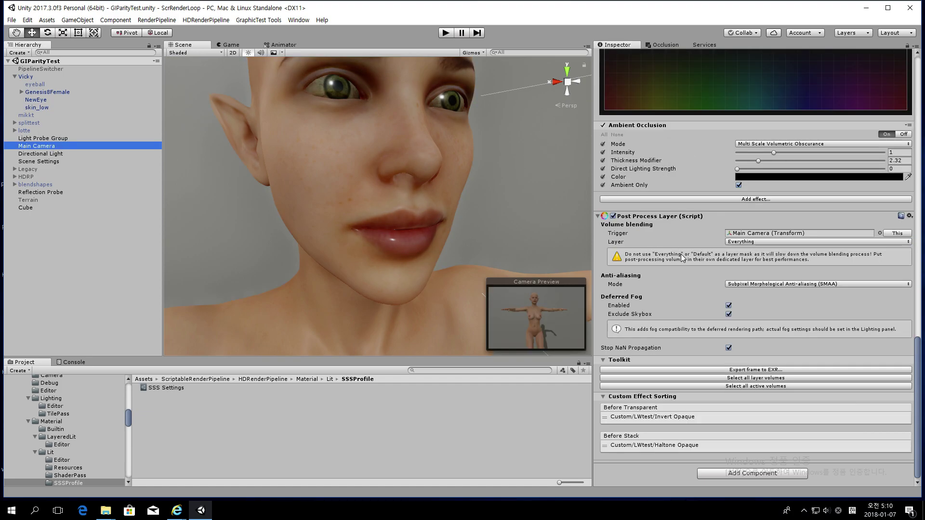
{"action": "scroll", "coordinate": [688, 342], "scroll_direction": "up", "scroll_amount": 3}
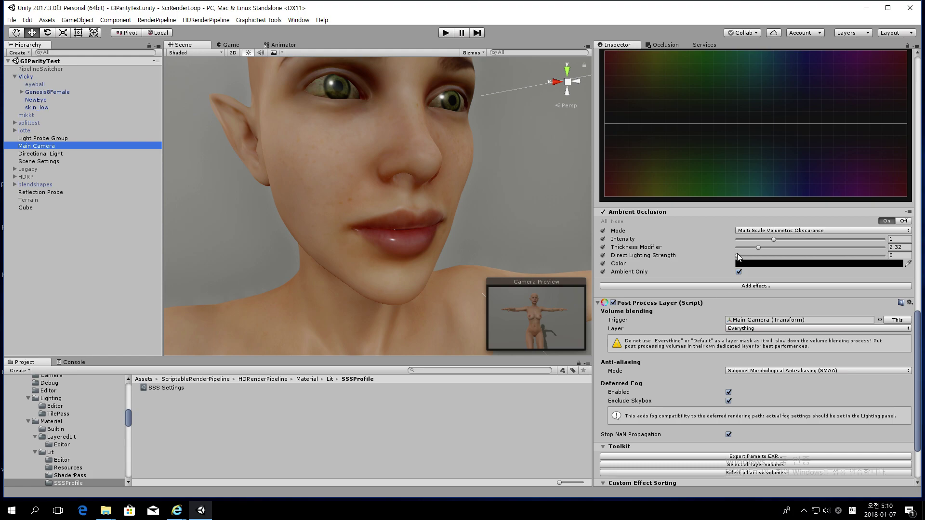
{"action": "scroll", "coordinate": [423, 203], "scroll_direction": "down", "scroll_amount": 5}
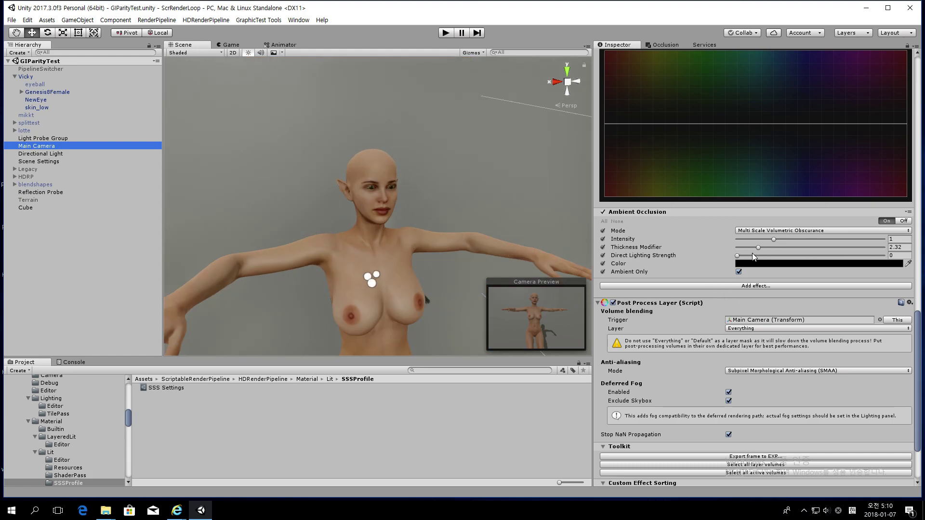
{"action": "mouse_move", "coordinate": [773, 239]}
{"action": "left_mouse_down"}
{"action": "mouse_move", "coordinate": [679, 241]}
{"action": "mouse_move", "coordinate": [896, 242]}
{"action": "mouse_move", "coordinate": [668, 233]}
{"action": "left_mouse_up"}
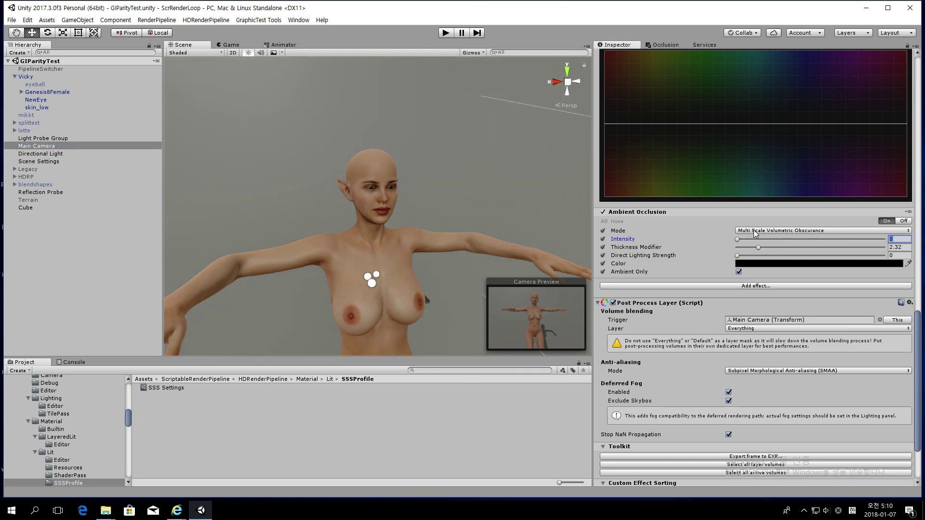
{"action": "mouse_move", "coordinate": [754, 231]}
{"action": "left_mouse_down"}
{"action": "mouse_move", "coordinate": [858, 230]}
{"action": "mouse_move", "coordinate": [730, 235]}
{"action": "left_mouse_up"}
Toggle the Main Camera's Color Grading effect off and back on twice to compare the image
{"action": "scroll", "coordinate": [765, 179], "scroll_direction": "up", "scroll_amount": 10}
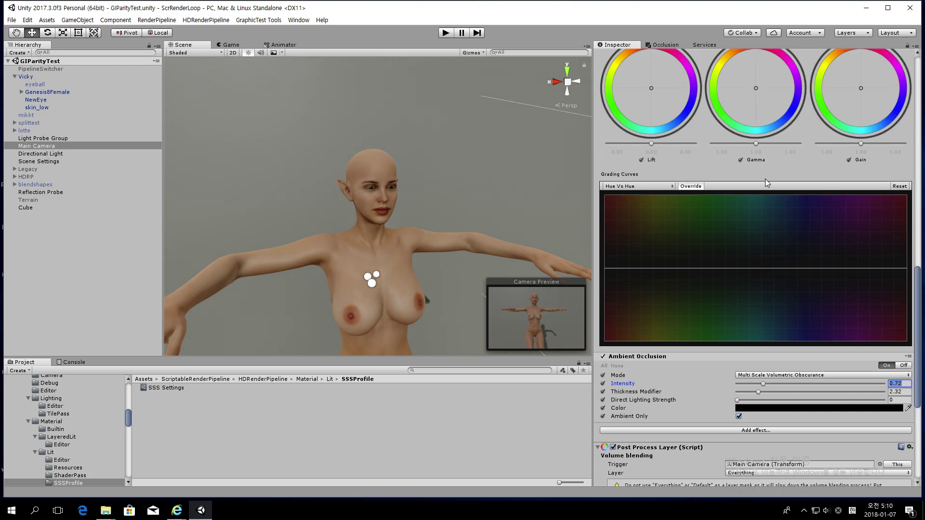
{"action": "scroll", "coordinate": [765, 178], "scroll_direction": "up", "scroll_amount": 3}
{"action": "left_click", "coordinate": [903, 190]}
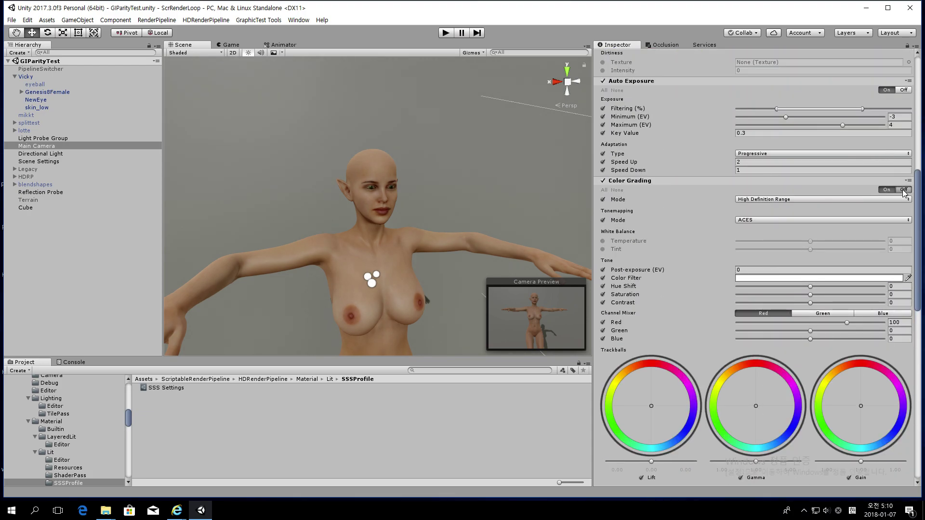
{"action": "left_click", "coordinate": [887, 190]}
{"action": "left_click", "coordinate": [904, 190]}
{"action": "left_click", "coordinate": [886, 190]}
Turn Auto Exposure off and back on to compare the scene brightness, and check the Bloom settings
{"action": "scroll", "coordinate": [890, 193], "scroll_direction": "up", "scroll_amount": 2}
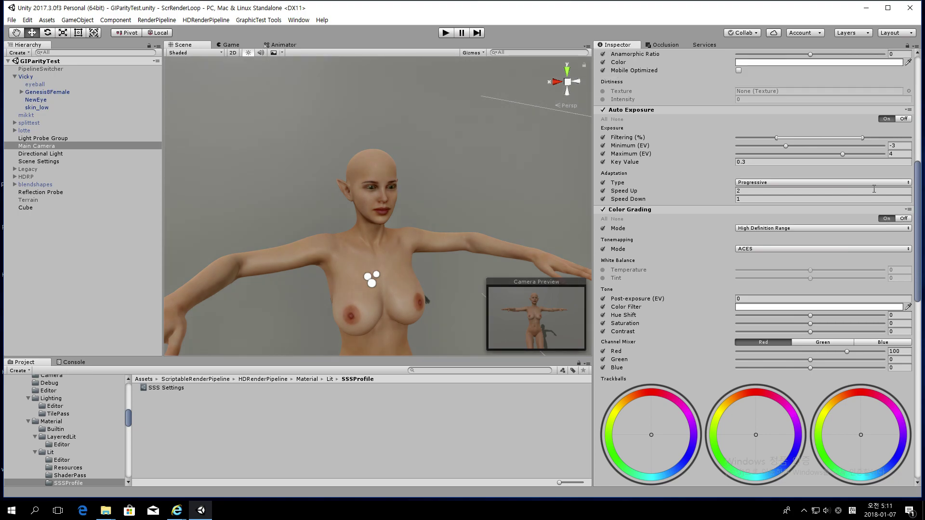
{"action": "left_click", "coordinate": [900, 148]}
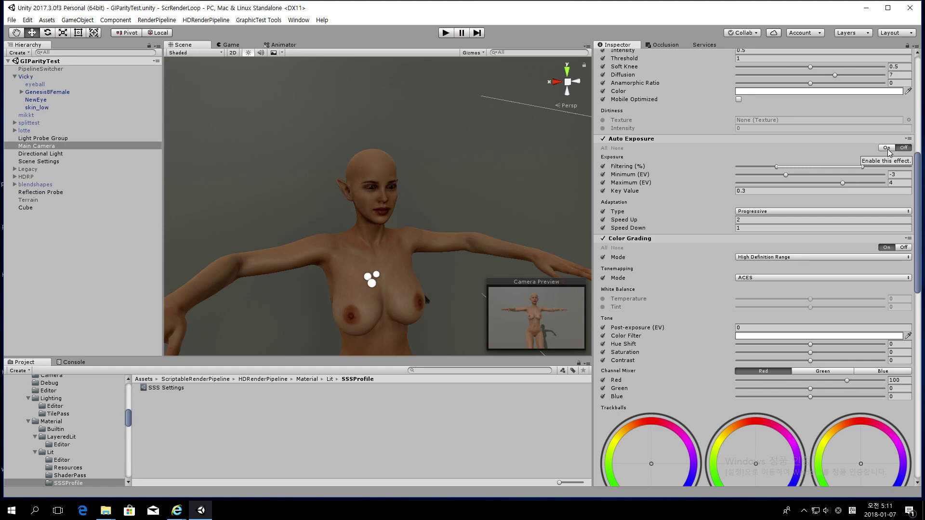
{"action": "left_click", "coordinate": [886, 148]}
{"action": "scroll", "coordinate": [886, 149], "scroll_direction": "up", "scroll_amount": 5}
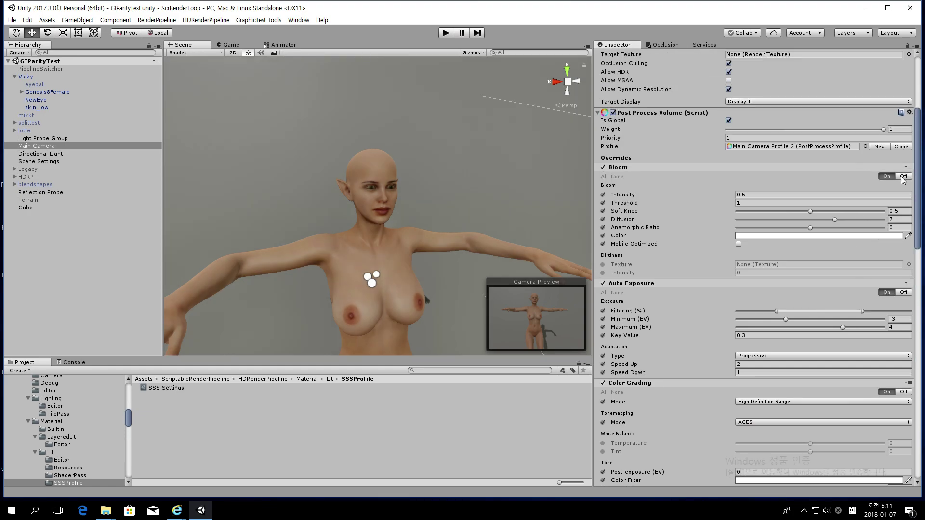
Turn the Main Camera's Ambient Occlusion effect off and back on to compare the character's shading
{"action": "scroll", "coordinate": [809, 184], "scroll_direction": "down", "scroll_amount": 8}
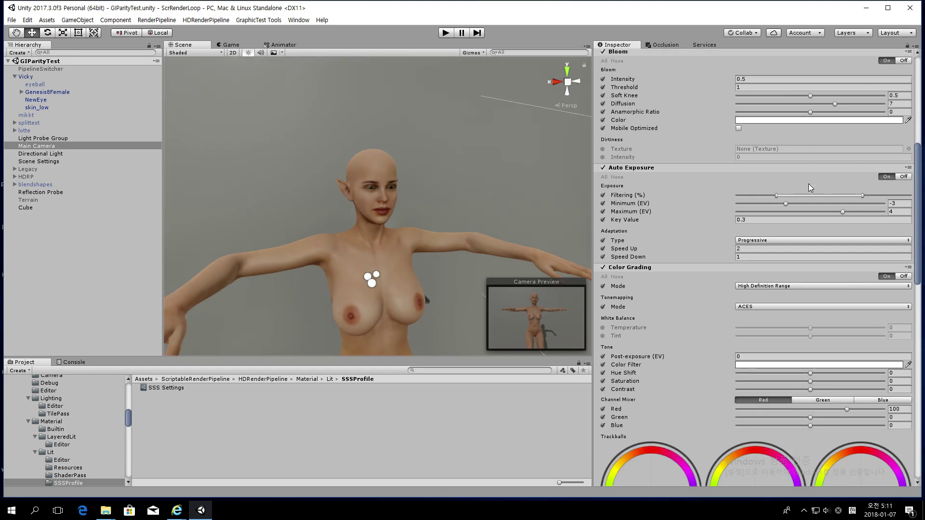
{"action": "scroll", "coordinate": [808, 184], "scroll_direction": "down", "scroll_amount": 6}
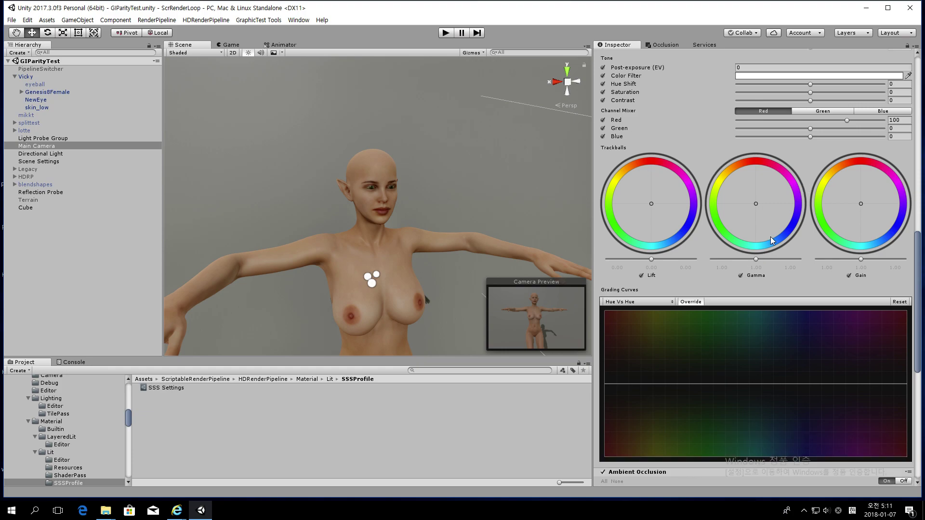
{"action": "scroll", "coordinate": [755, 241], "scroll_direction": "down", "scroll_amount": 8}
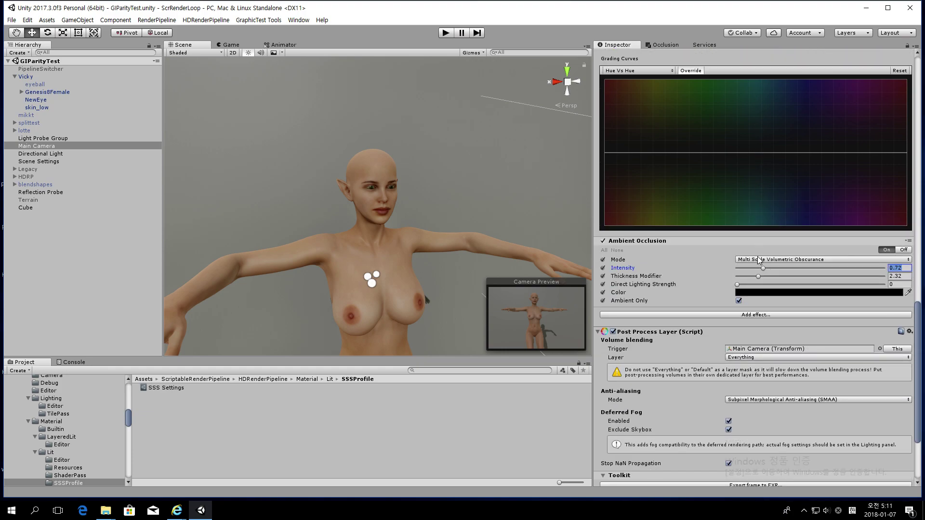
{"action": "left_click", "coordinate": [904, 251]}
Play the scene in the Game view and open a floating Inspector, moving it down off the character's upper body
{"action": "left_click", "coordinate": [226, 45]}
{"action": "left_click", "coordinate": [445, 33]}
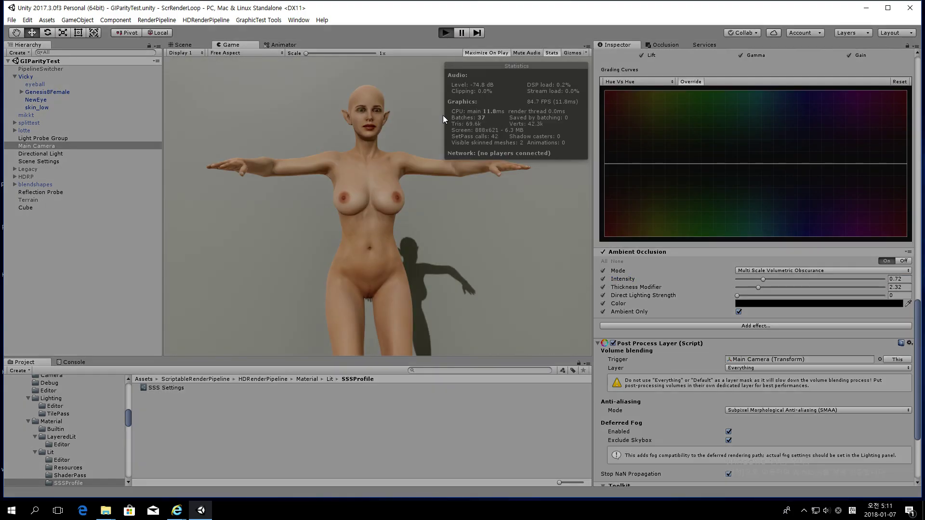
{"action": "key", "text": "ctrl+3"}
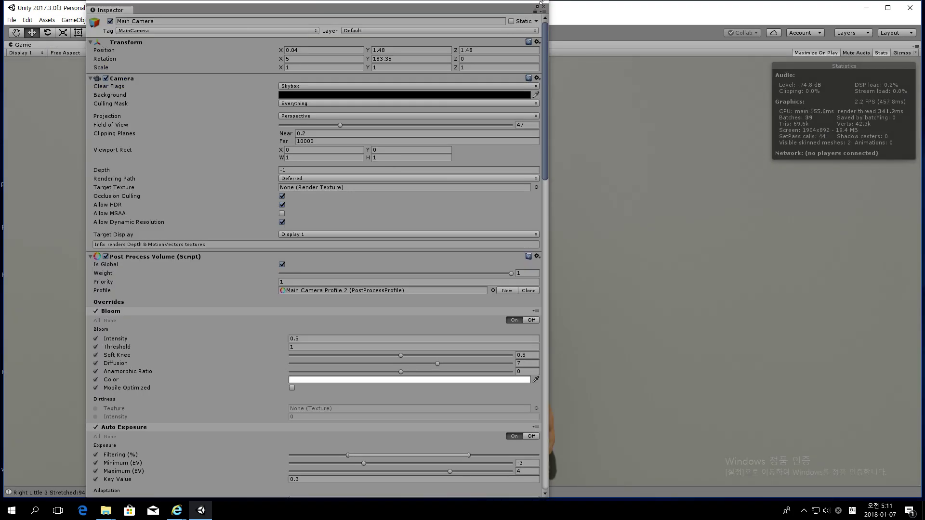
{"action": "left_click_drag", "start_coordinate": [510, 8], "coordinate": [509, 119]}
{"action": "left_click_drag", "start_coordinate": [511, 81], "coordinate": [595, 401]}
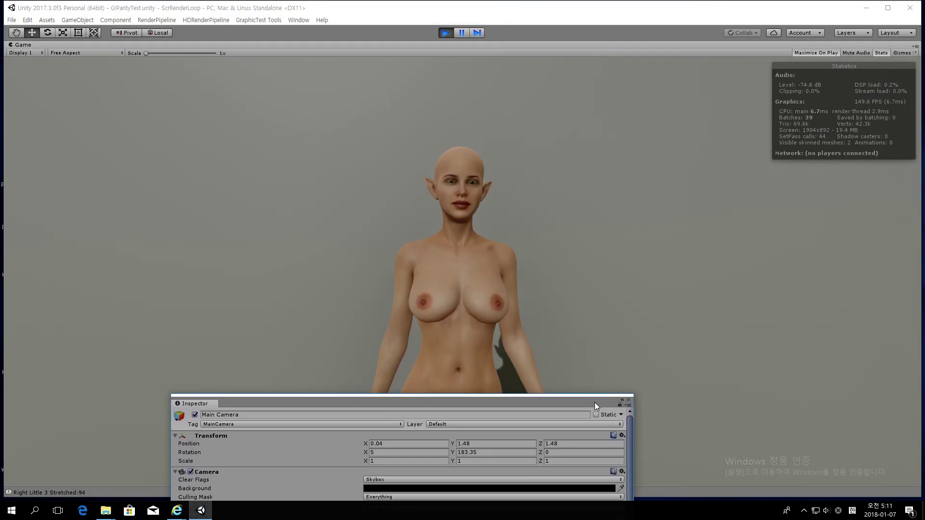